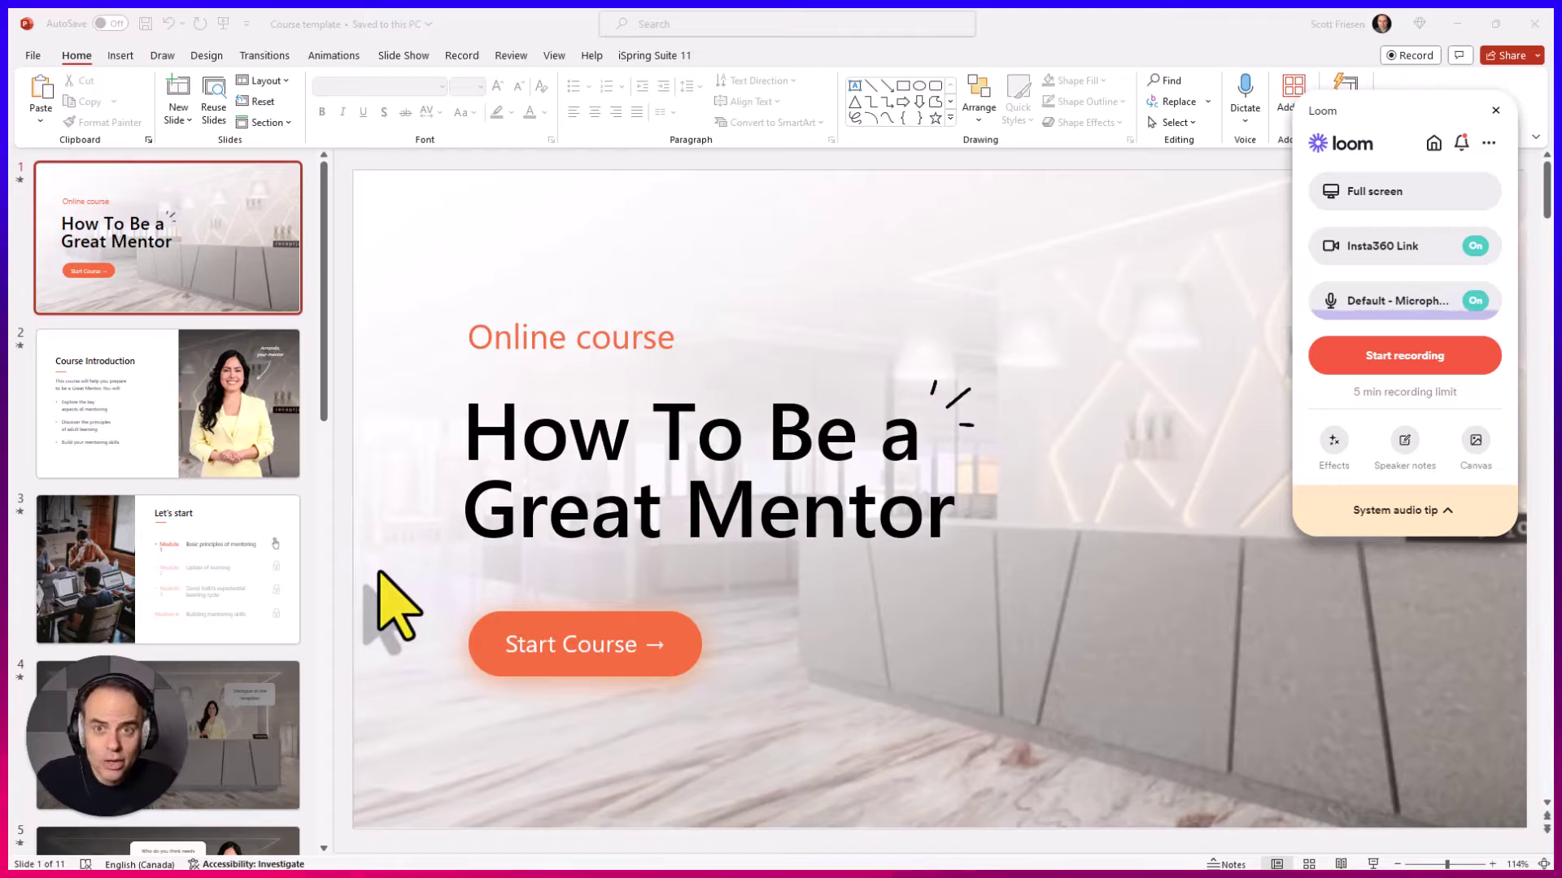
Look over the 11-slide Course deck on its 'How To Be a Great Mentor' title slide.
mouse_move(131, 684)
mouse_move(79, 801)
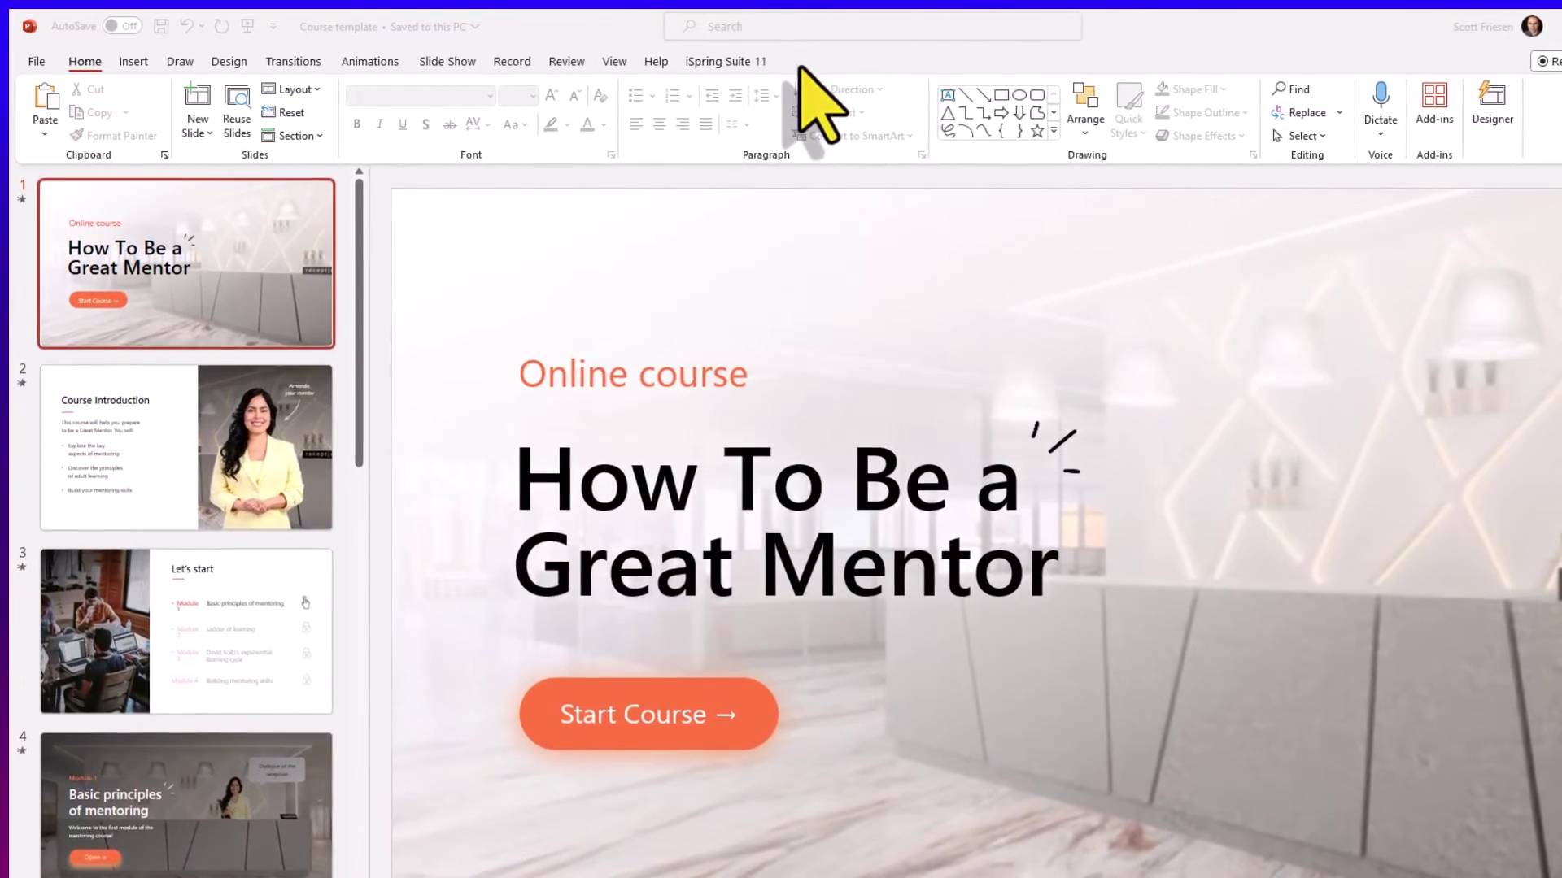
Show the iSpring Suite 11 tools, then move from slides 7 and 8 to the Takeaways slide 9.
left_click(746, 65)
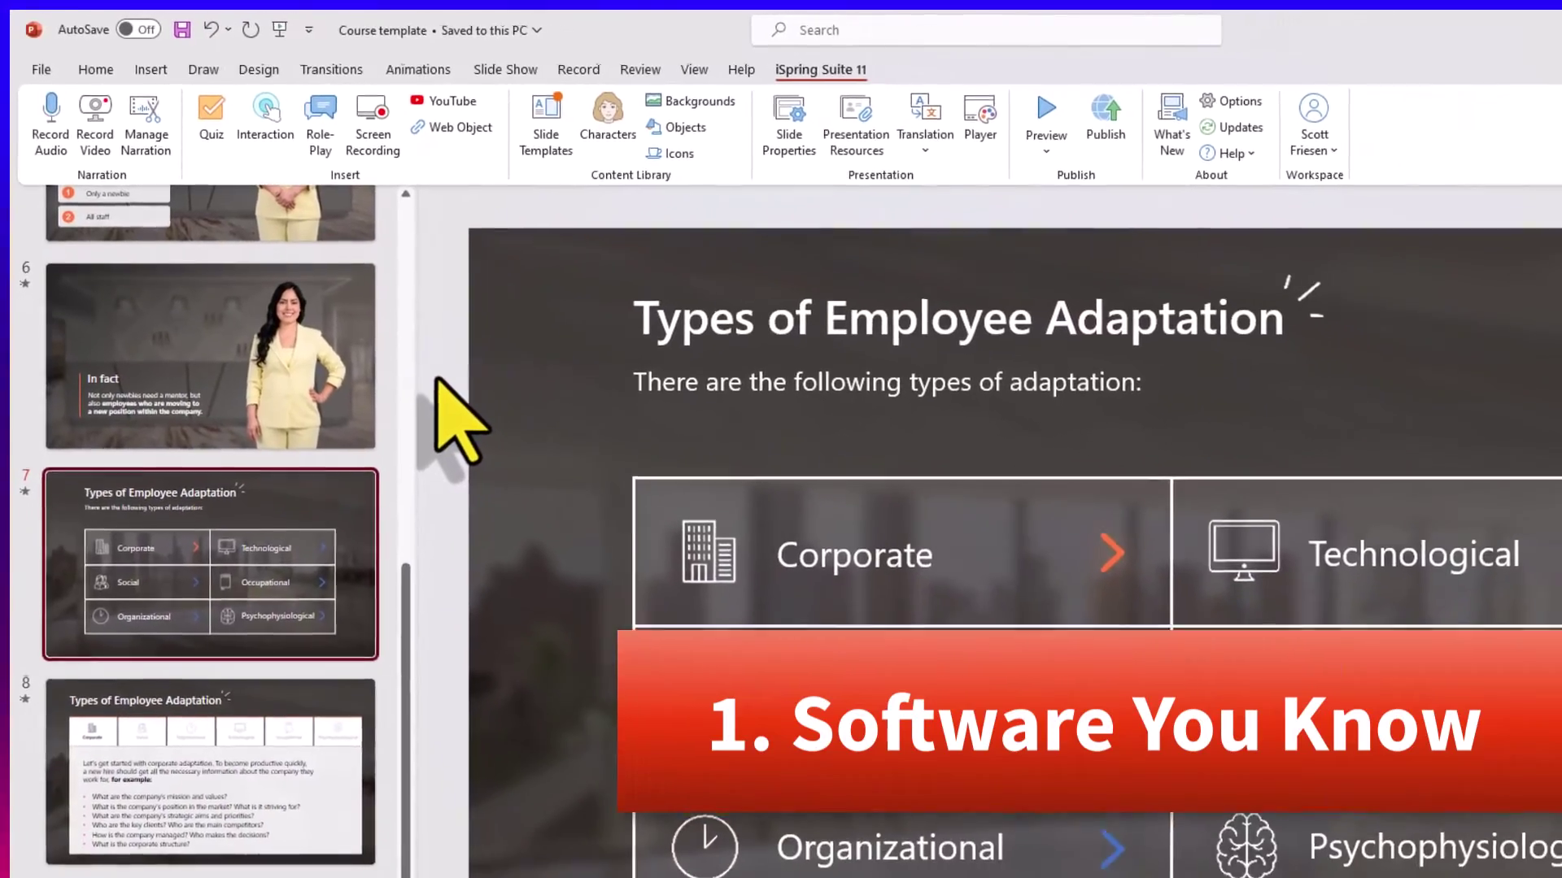
left_click(802, 324)
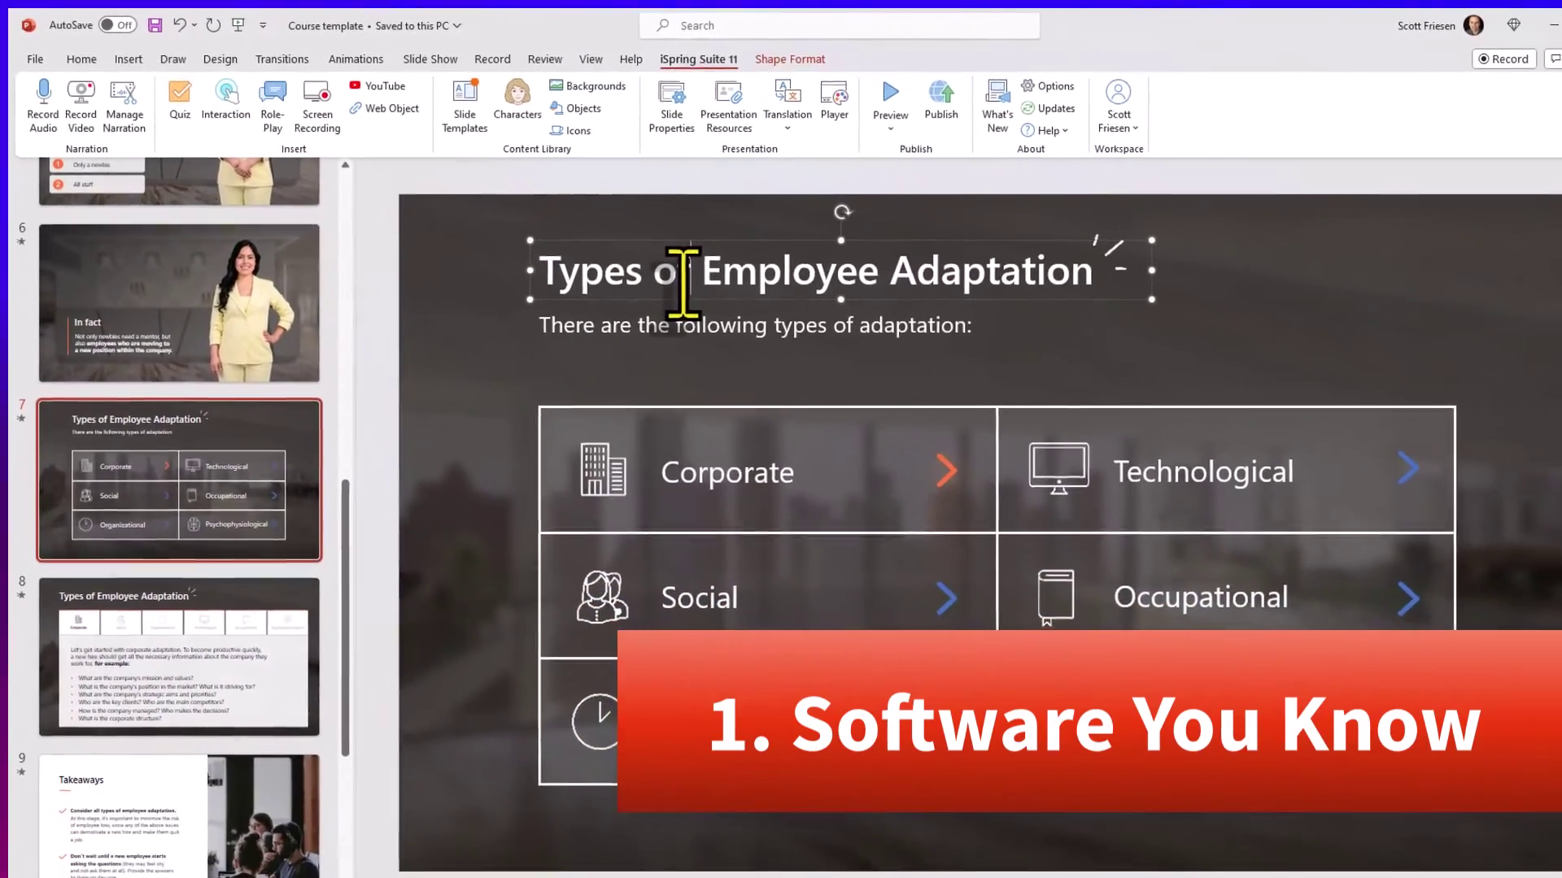
left_click(232, 642)
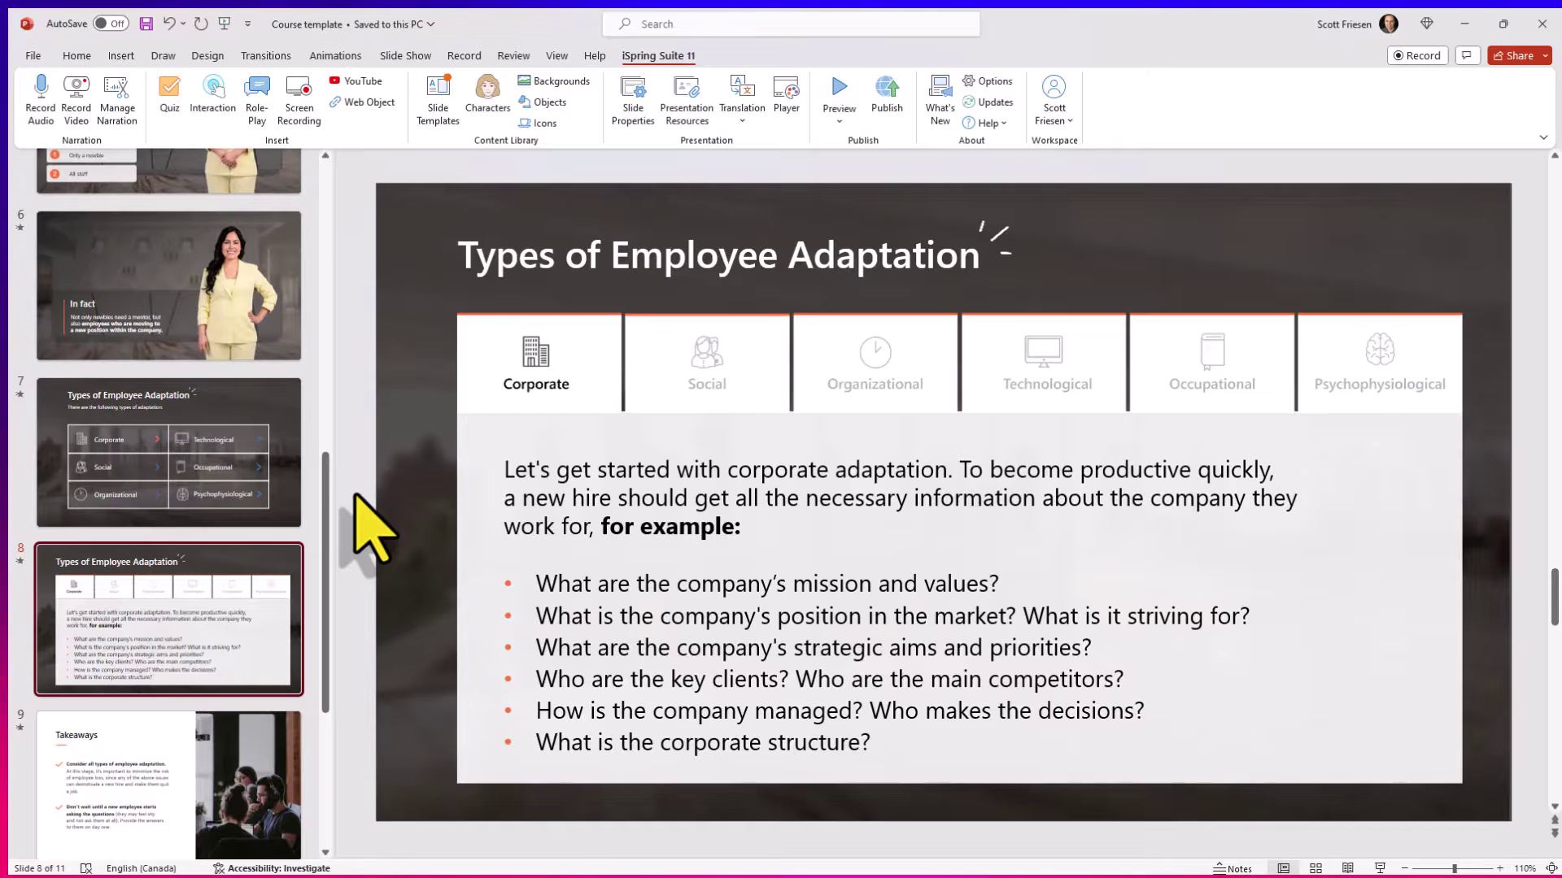
key("Down")
Scroll the slide thumbnails and click into, then out of, the first takeaway paragraph on slide 9.
scroll(268, 561, "up", 3)
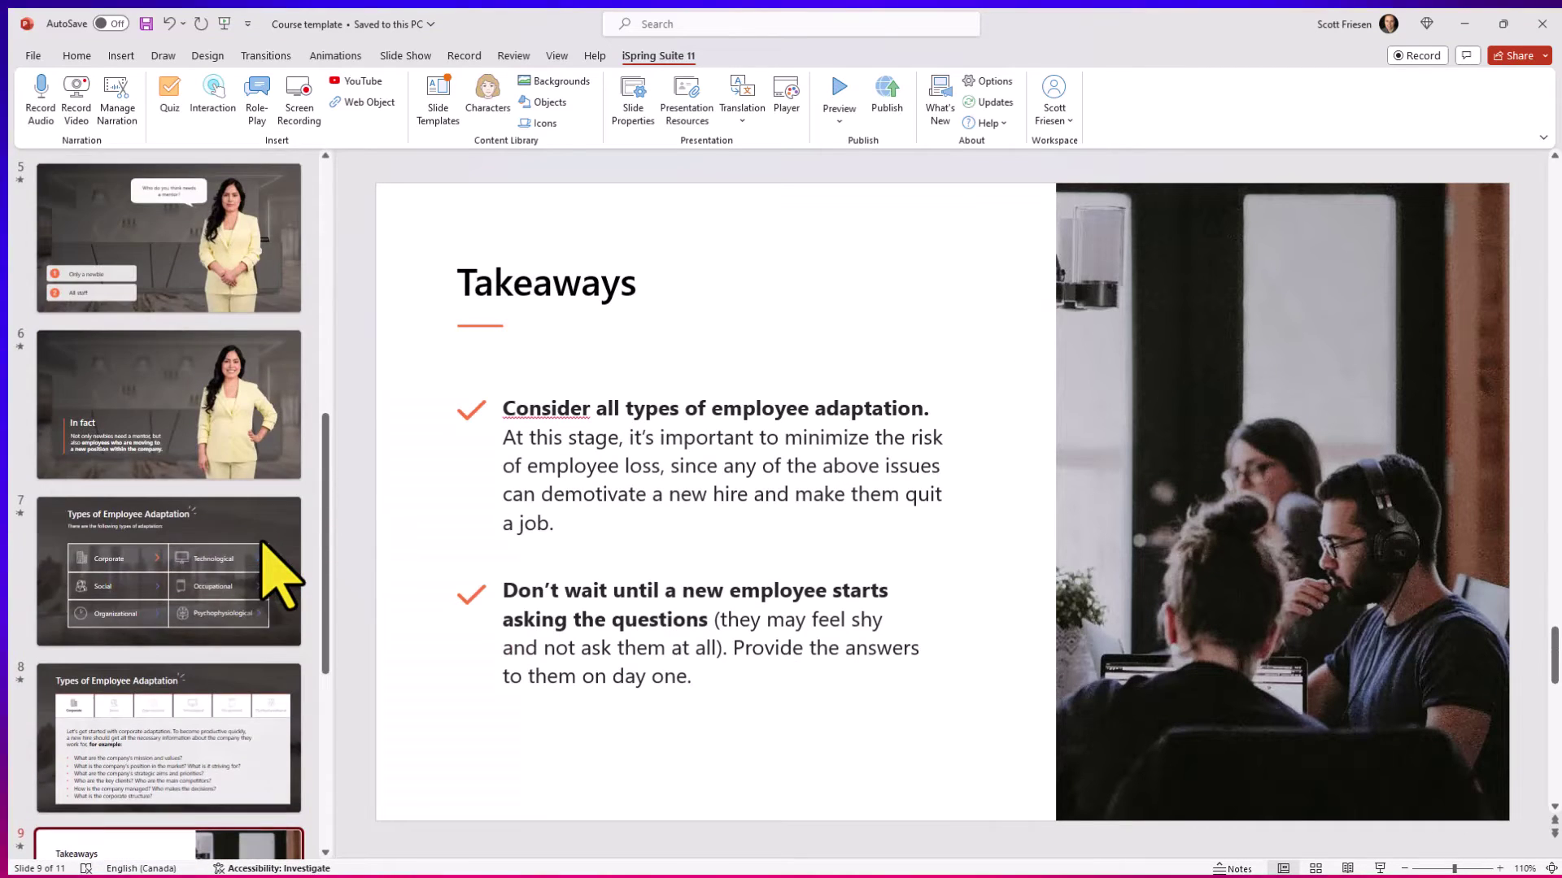
scroll(273, 574, "up", 2)
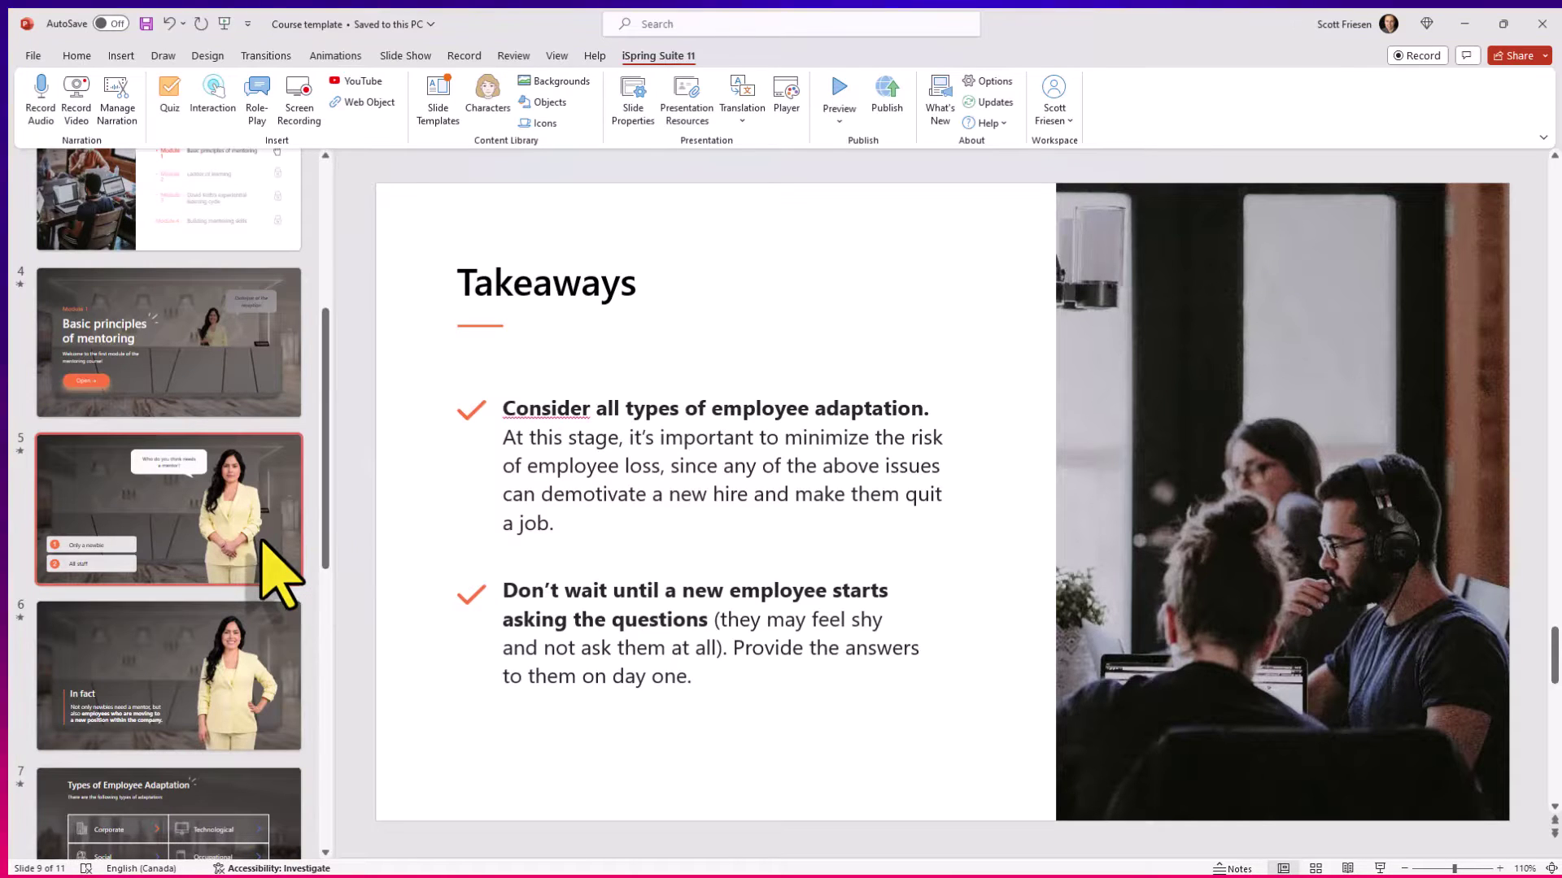
scroll(277, 574, "up", 2)
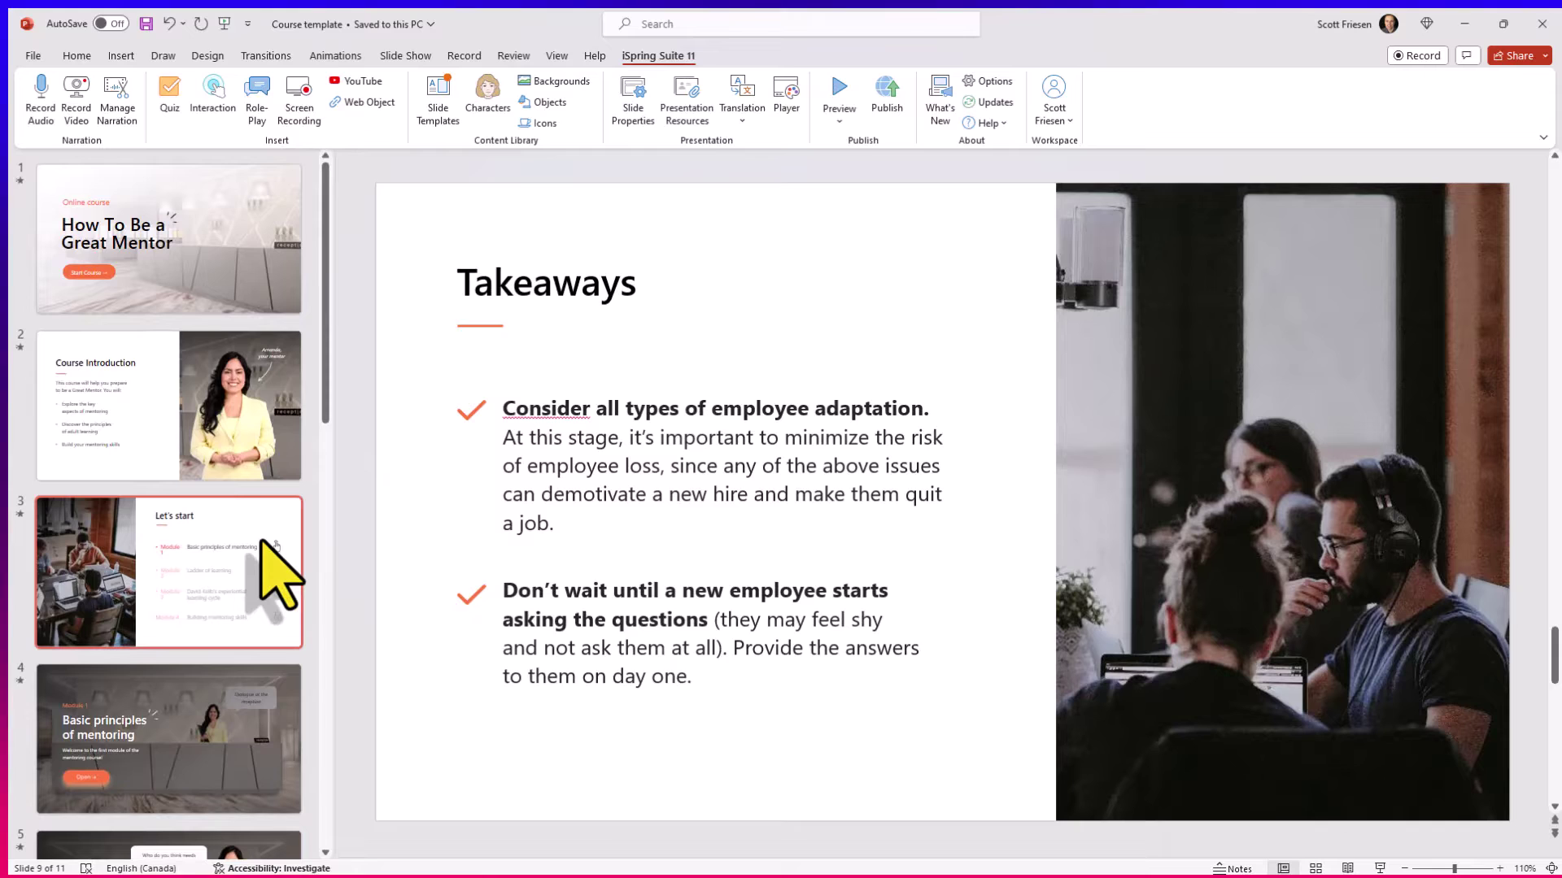
scroll(285, 488, "down", 7)
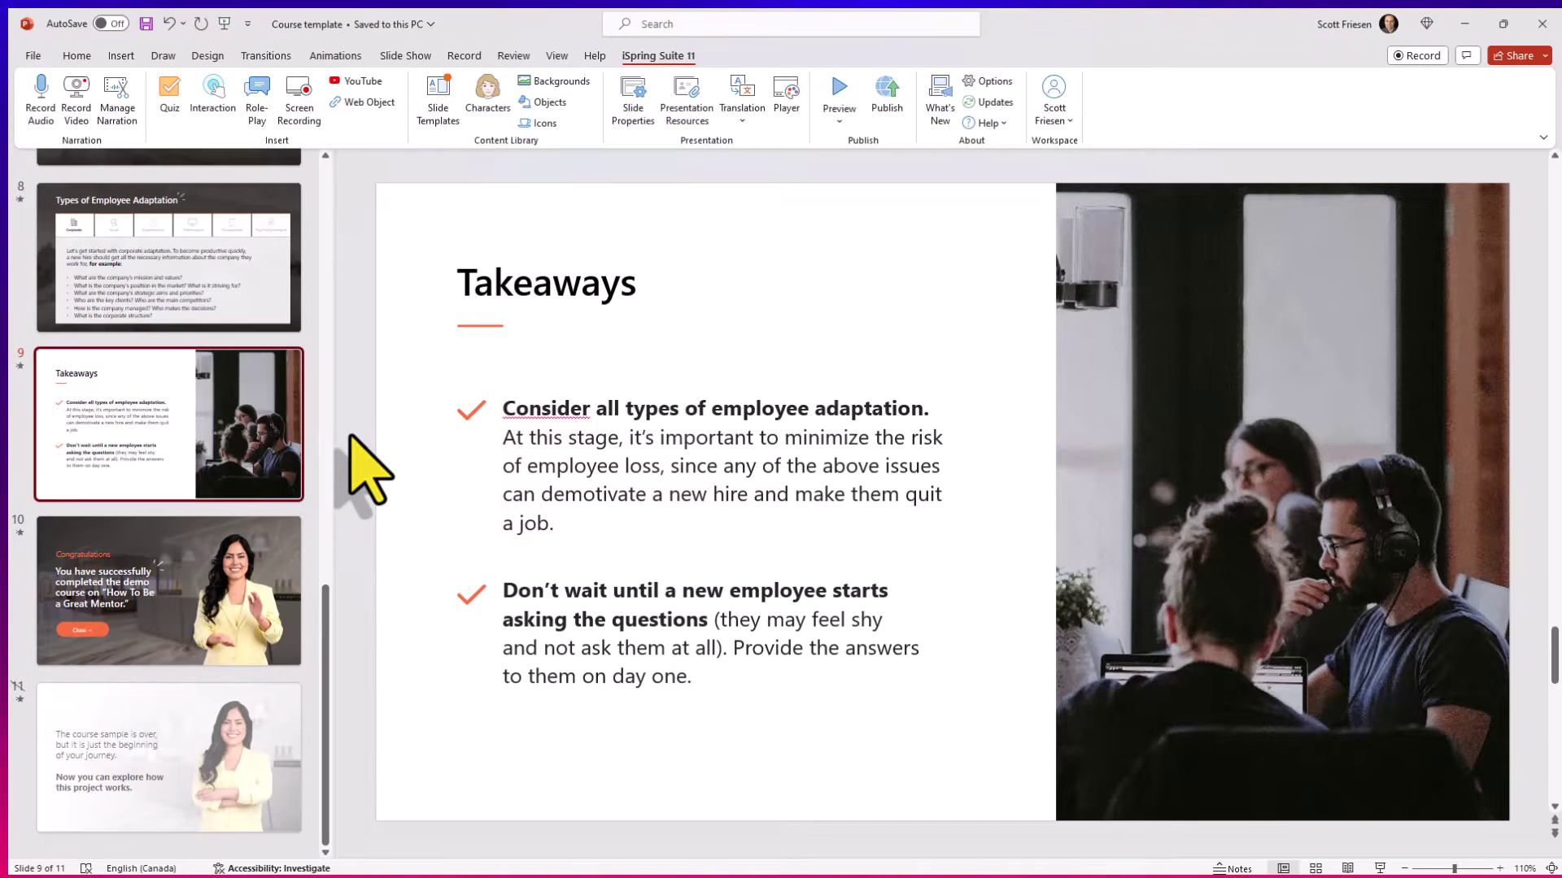
left_click(663, 468)
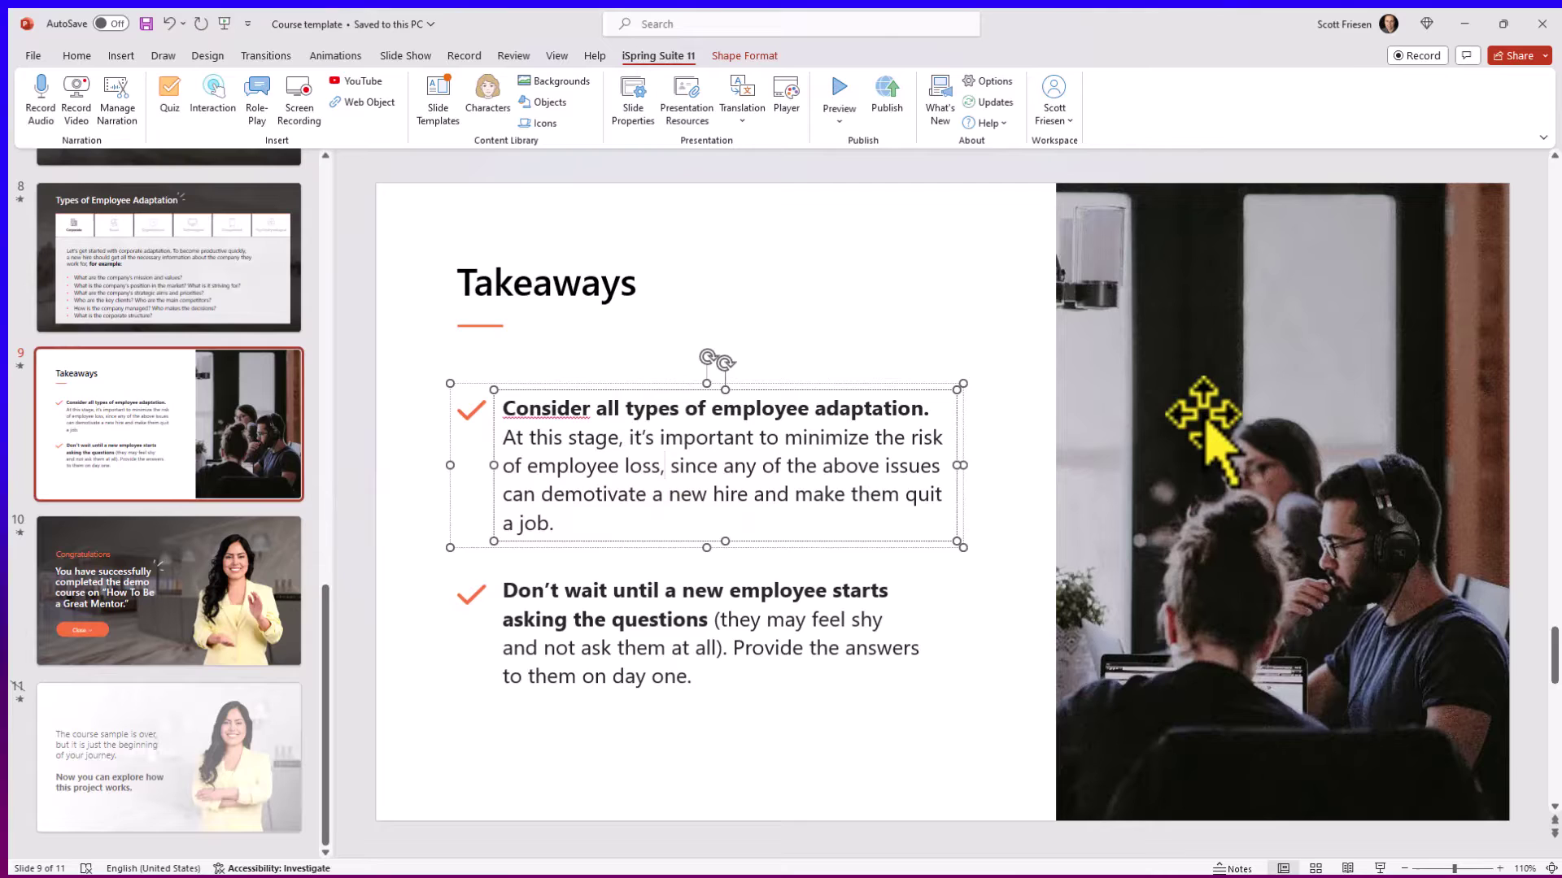
left_click(358, 388)
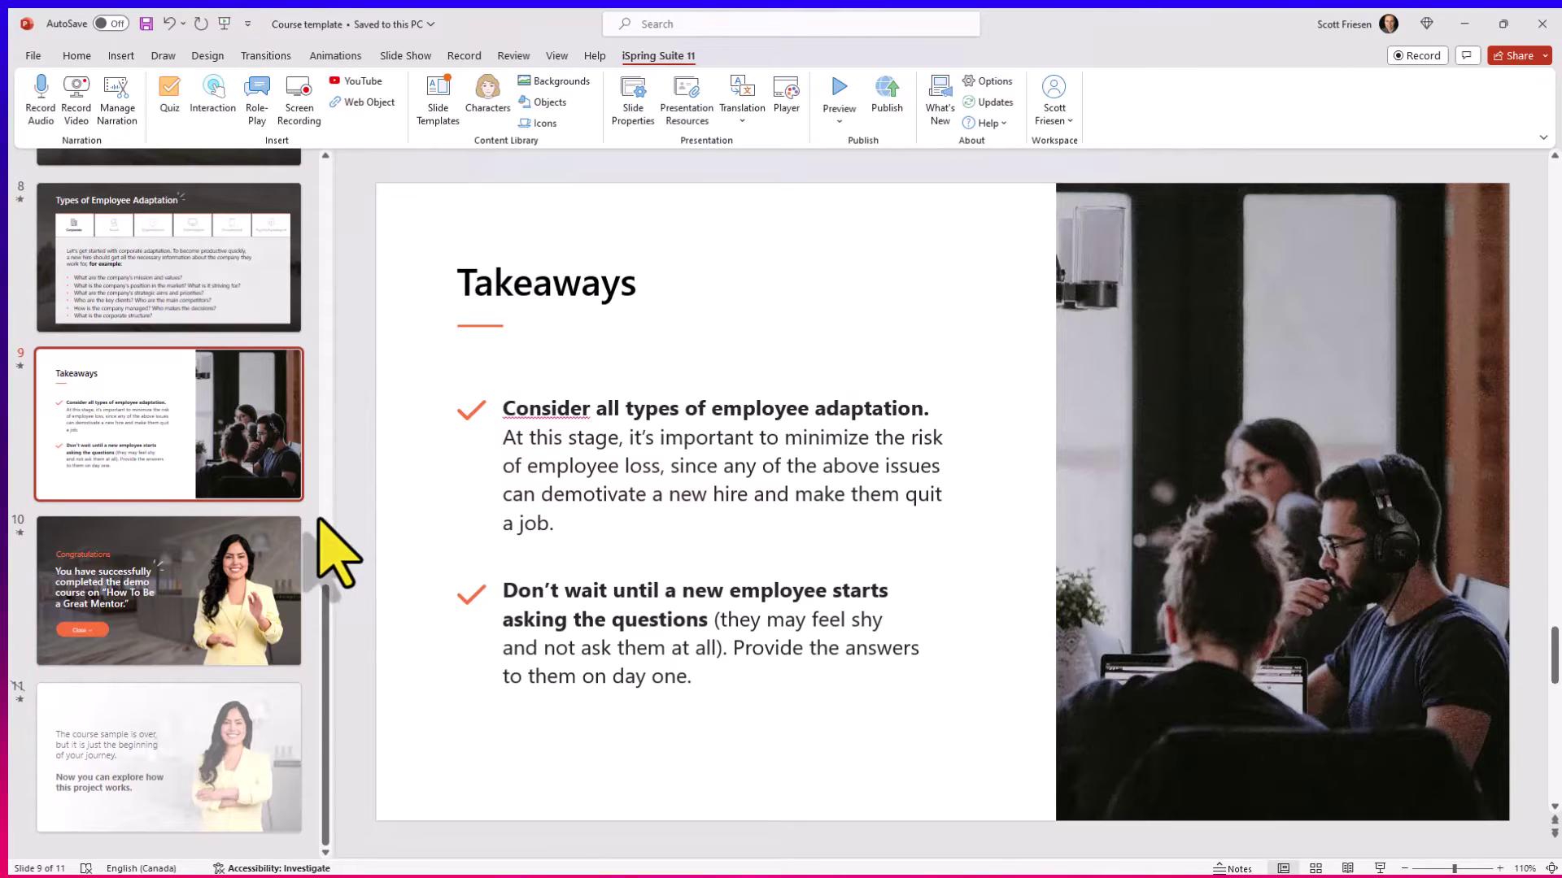
scroll(244, 557, "up", 10)
scroll(265, 578, "up", 5)
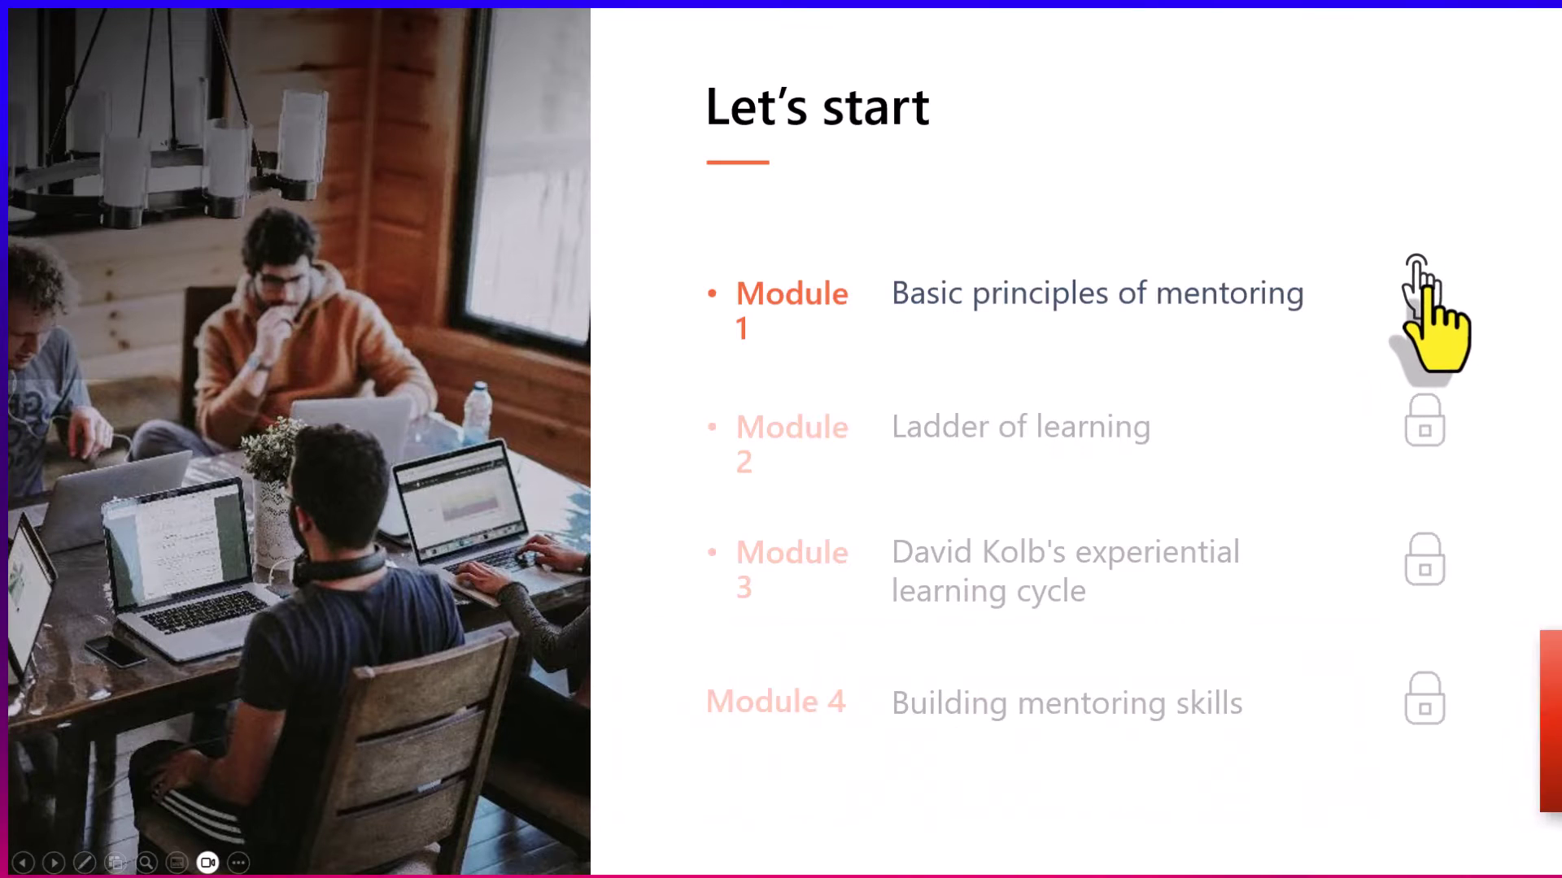
In the slide show, start Module 1, open the reception scene, and answer the mentor question with All staff.
left_click(1424, 313)
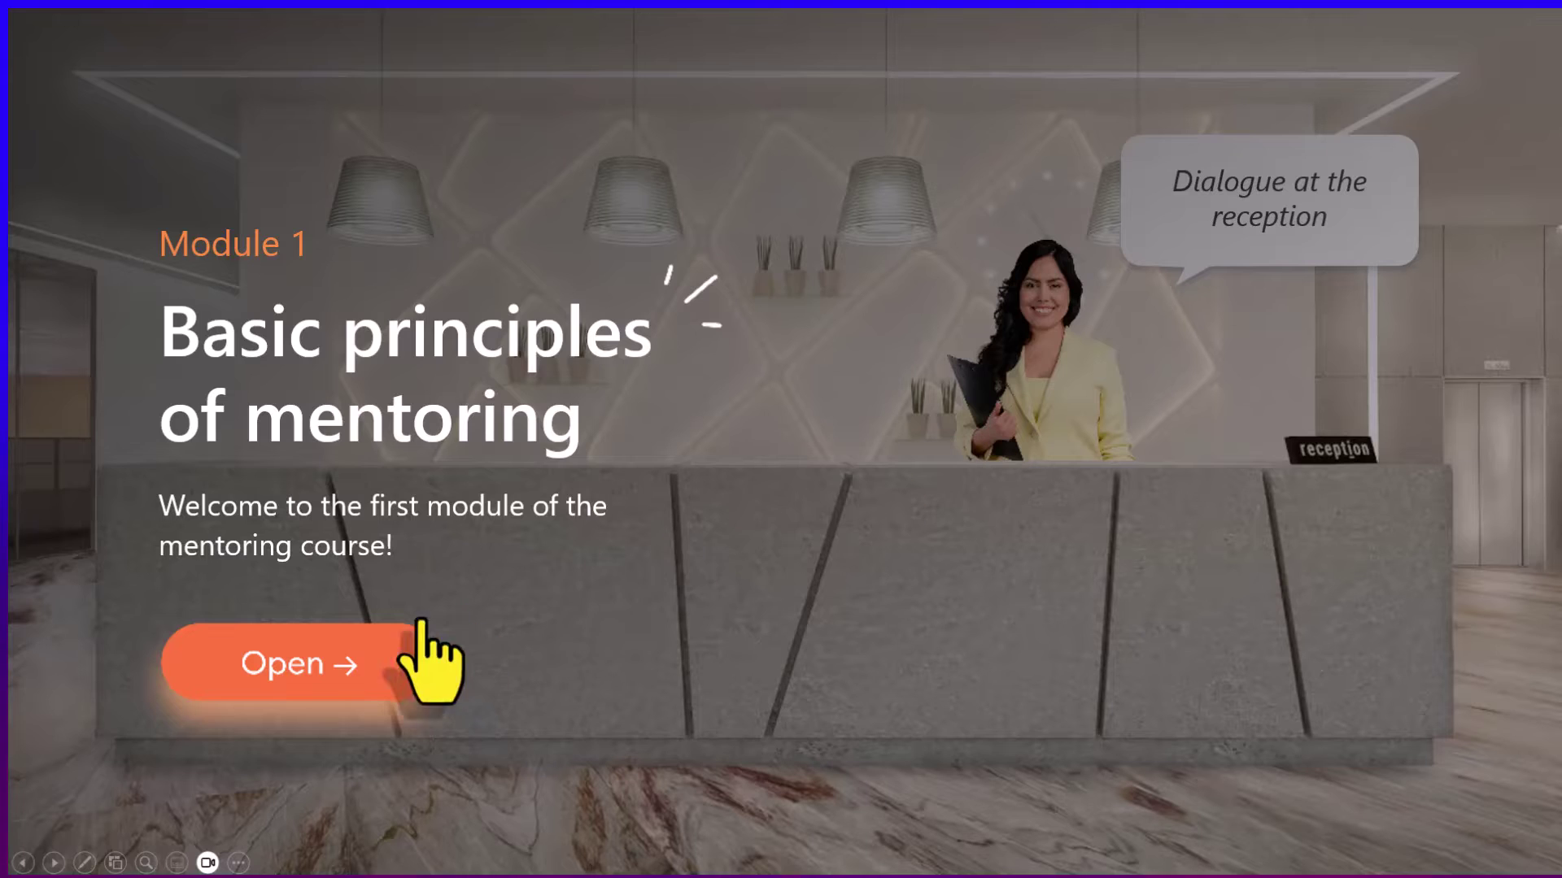
left_click(275, 665)
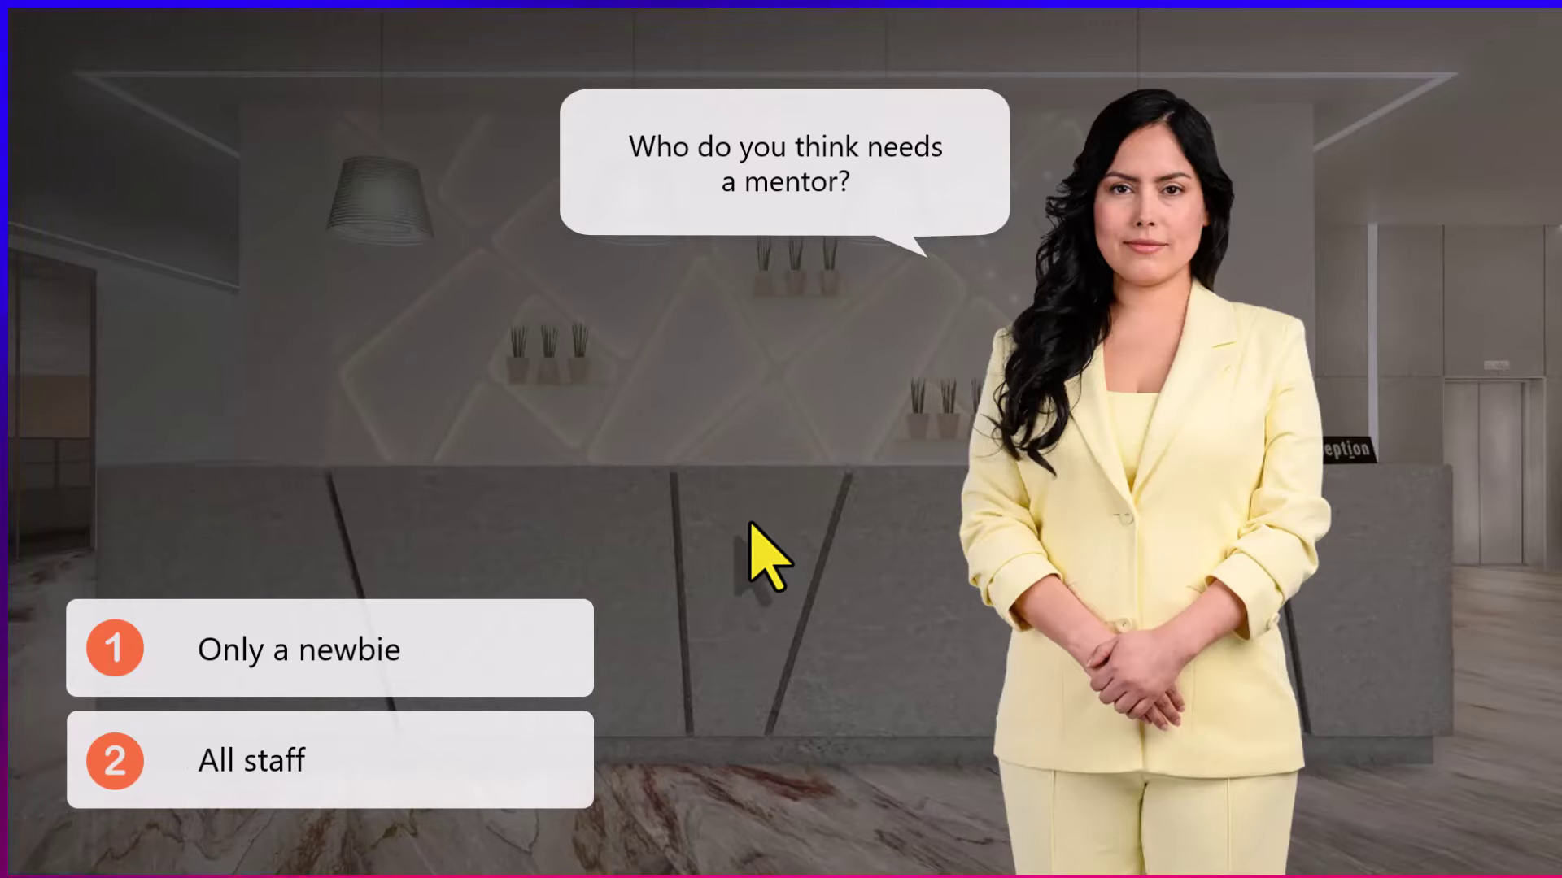
left_click(276, 773)
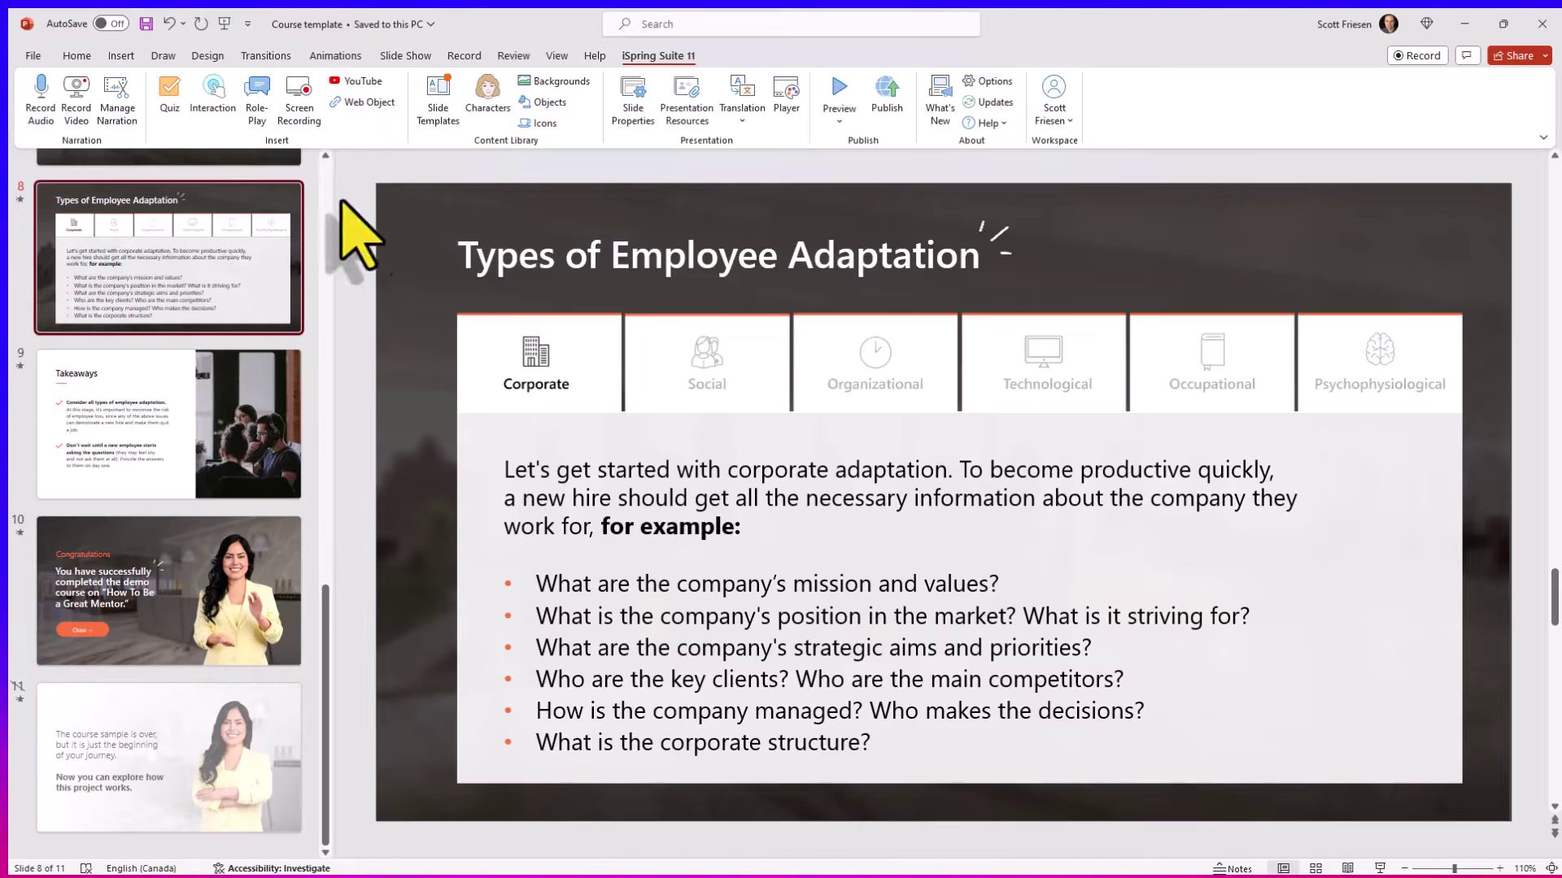
Launch the iSpring quiz editor from the deck and scroll through the sample quiz.
left_click(170, 91)
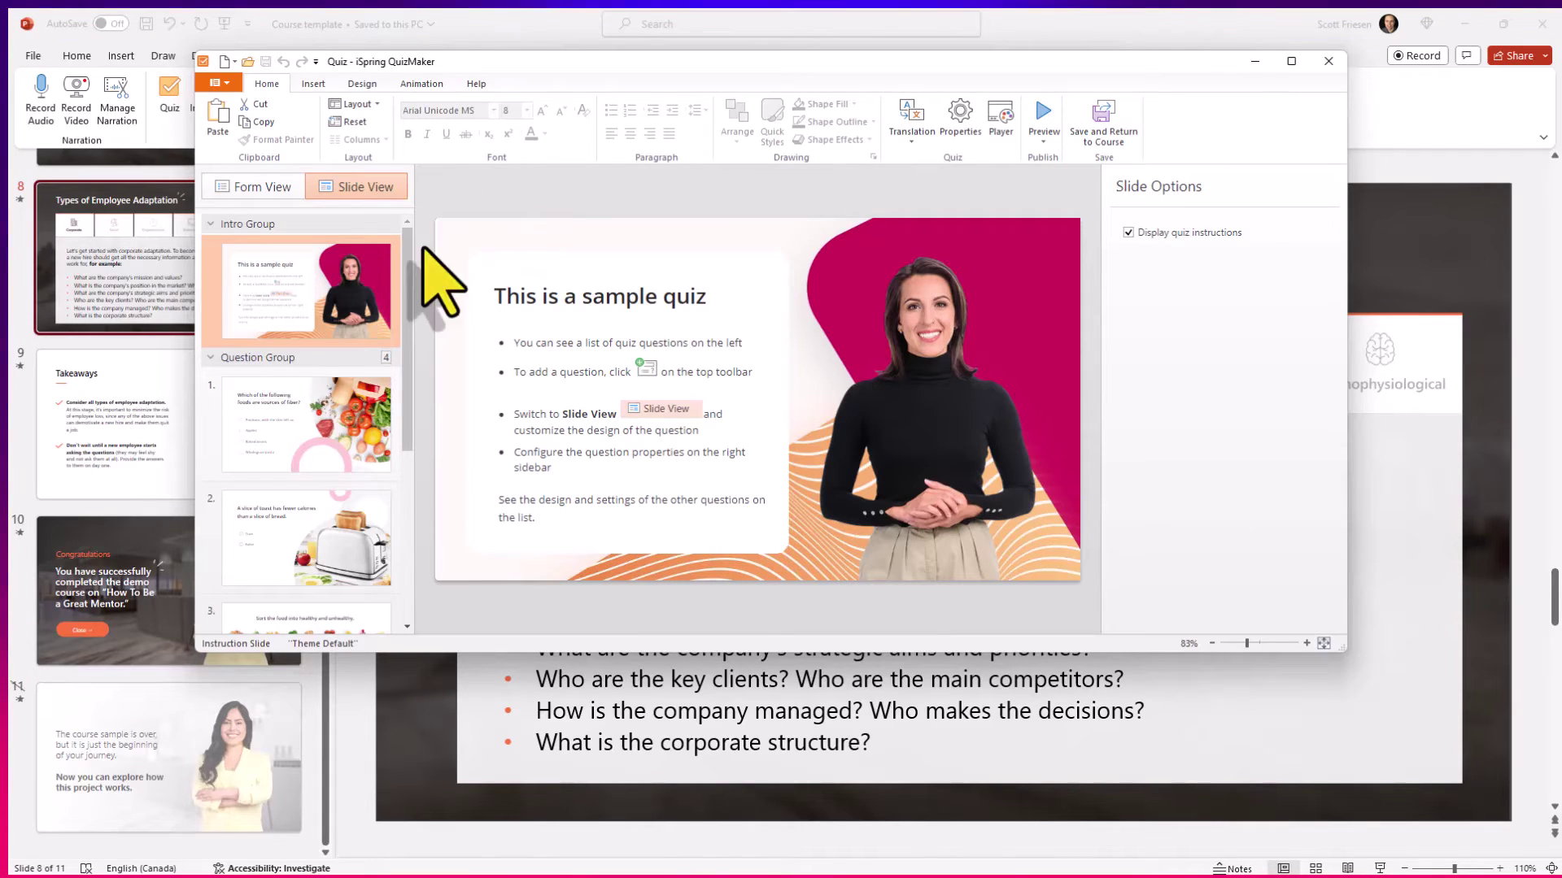
scroll(357, 488, "down", 5)
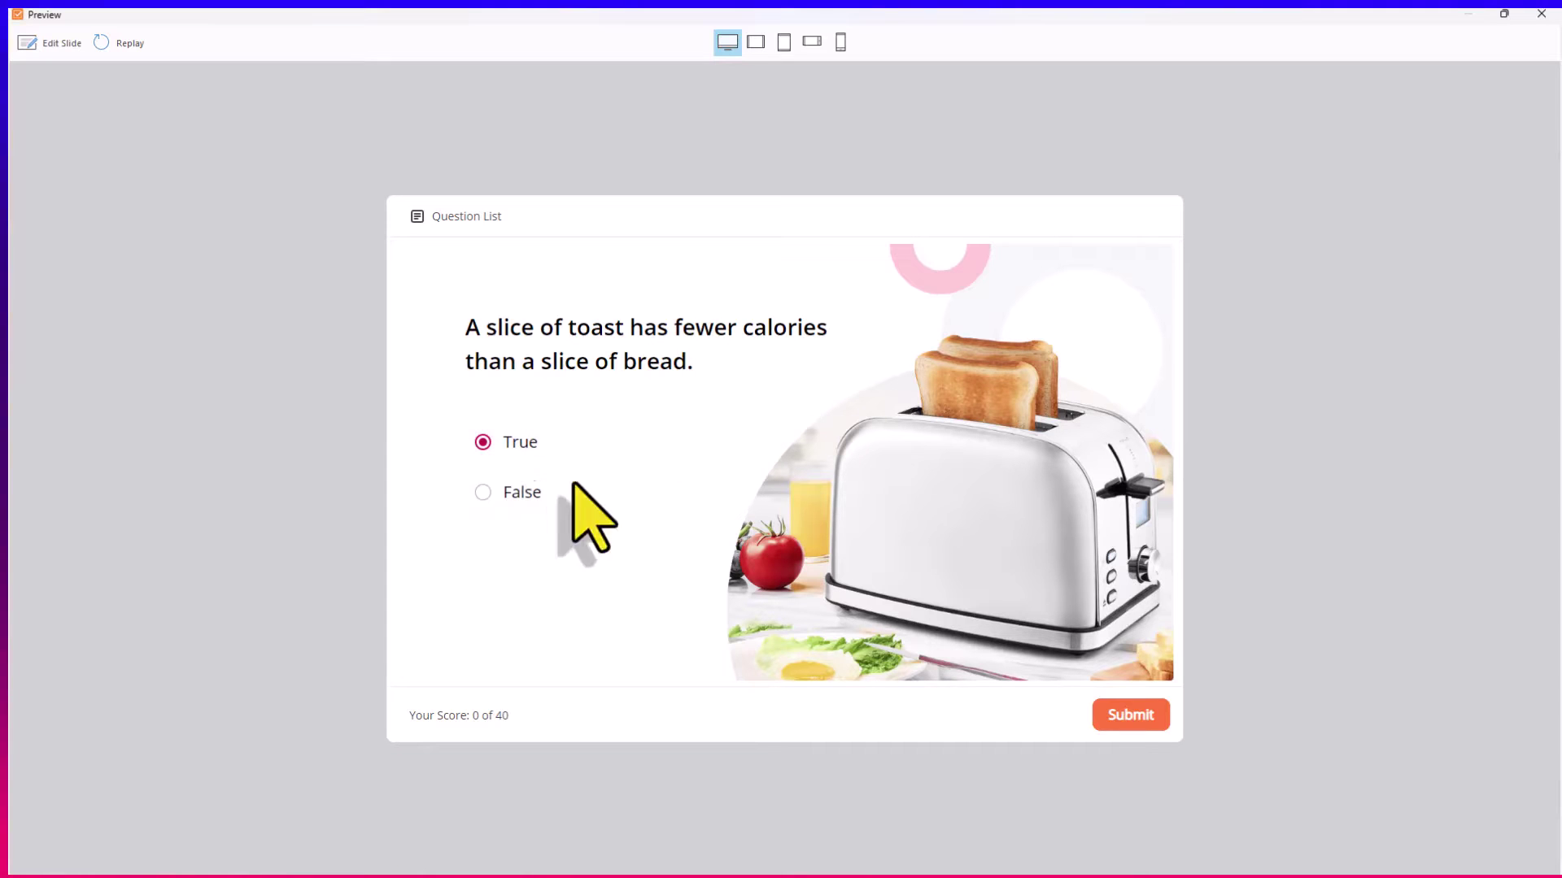
Submit True, then put broccoli, avocado and tomatoes on the healthy plate, fried chicken on the unhealthy one, and move the cupcake.
left_click(1112, 719)
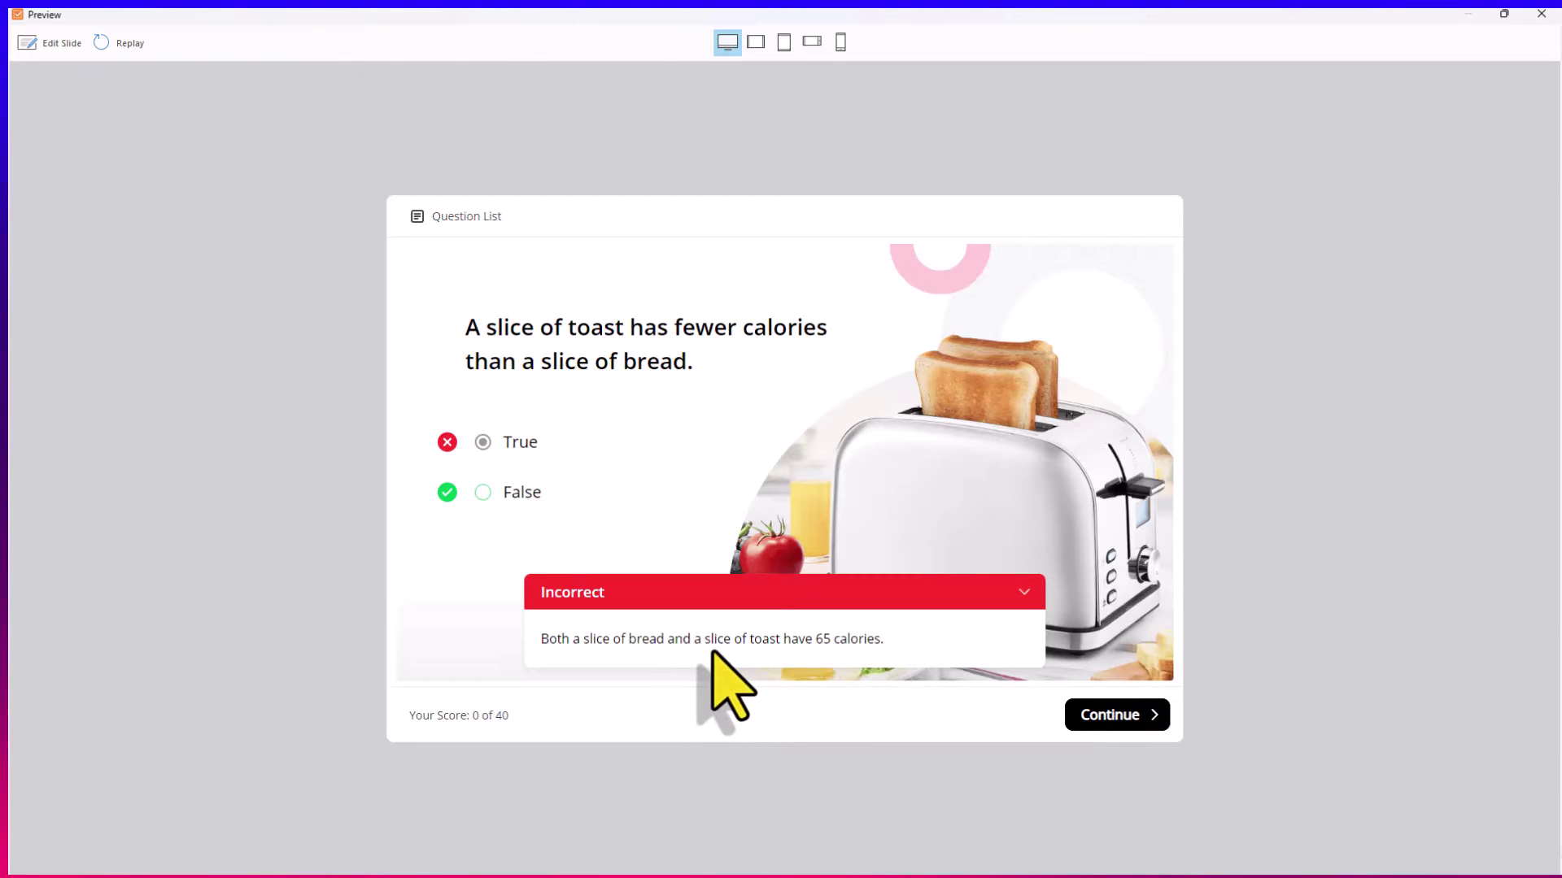
left_click(1108, 715)
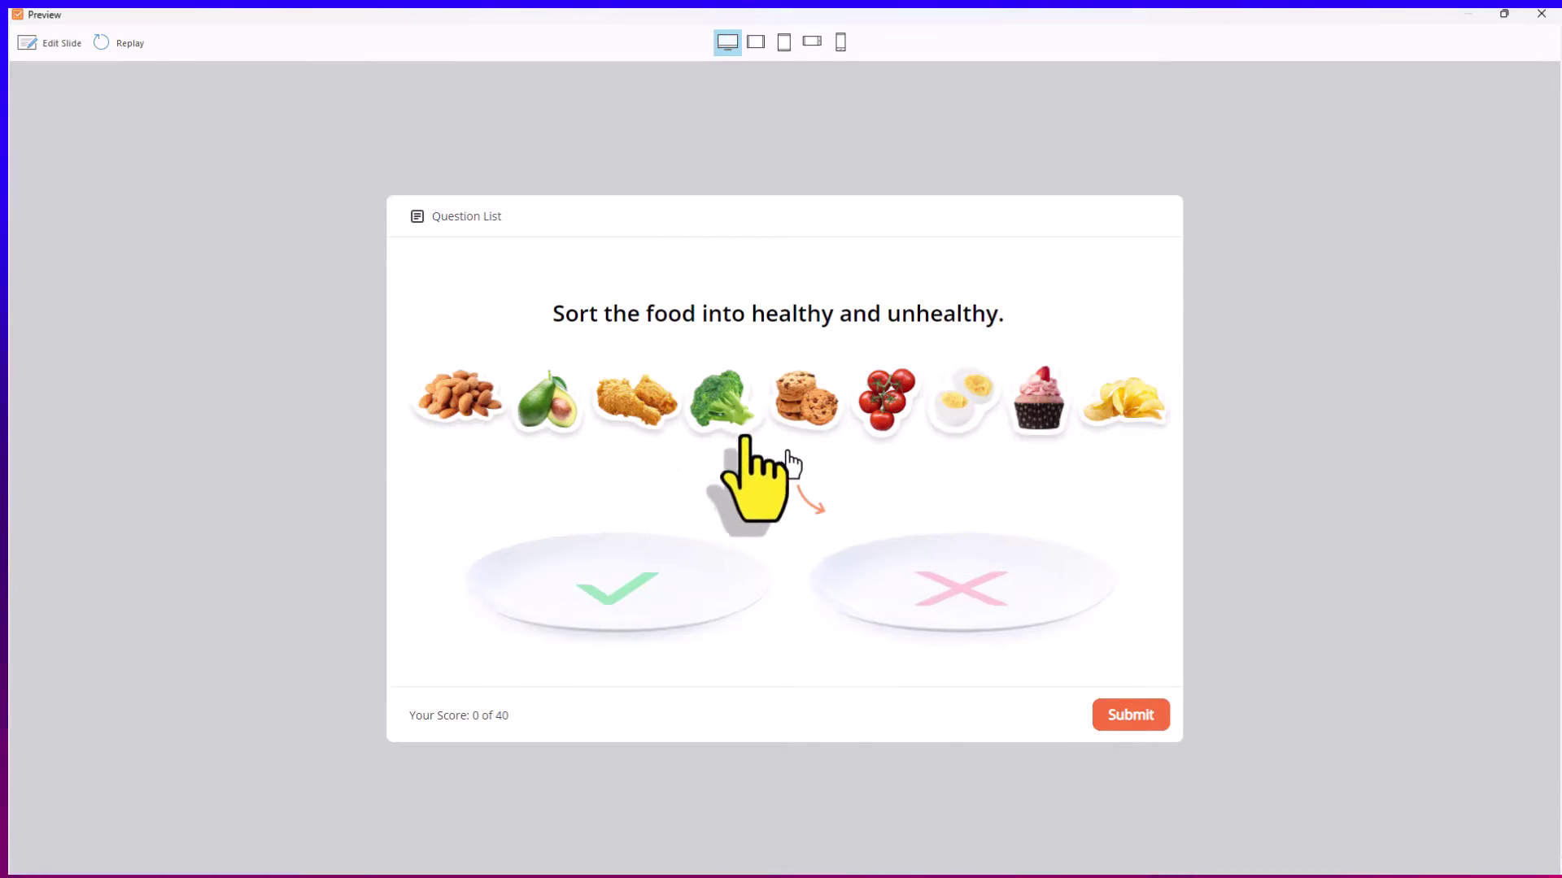
left_click_drag(732, 419, 623, 565)
left_click_drag(553, 419, 643, 570)
left_click_drag(671, 443, 976, 577)
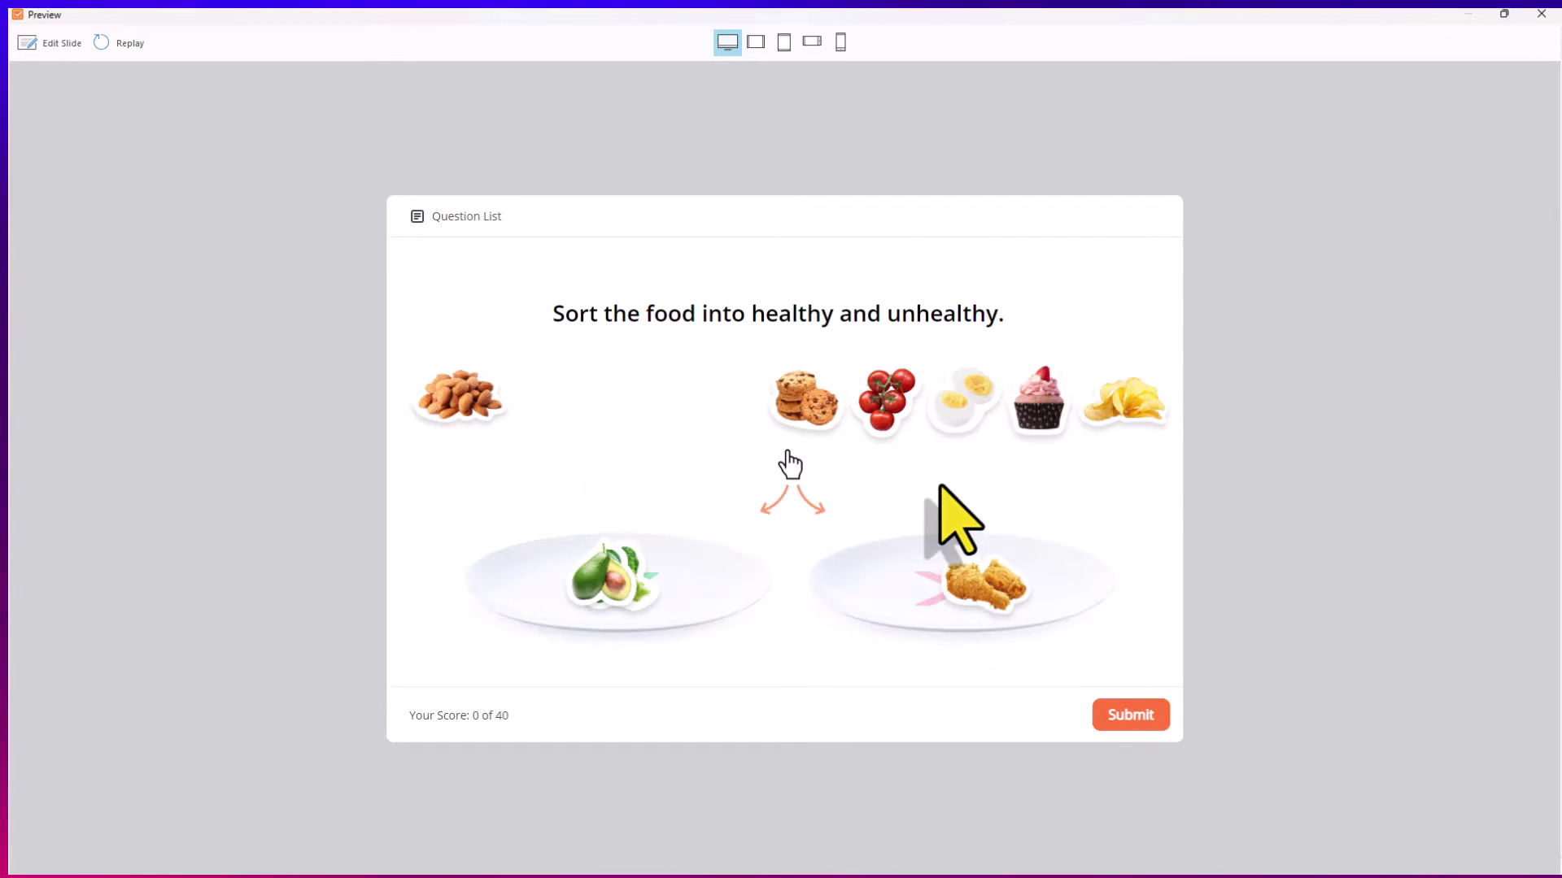
left_click_drag(888, 407, 642, 574)
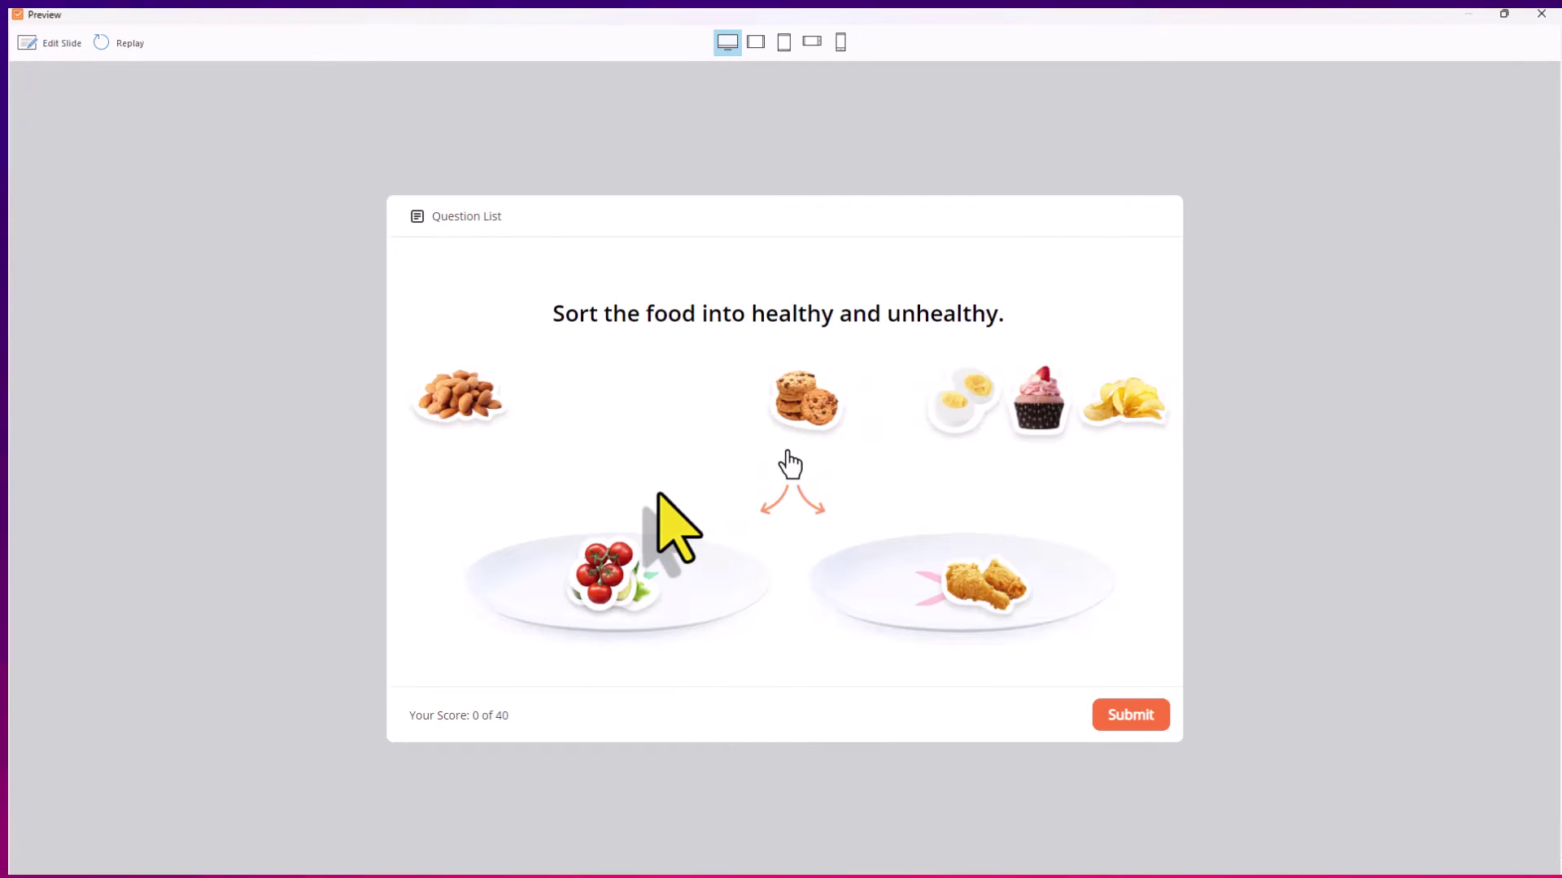
left_click_drag(1037, 403, 894, 545)
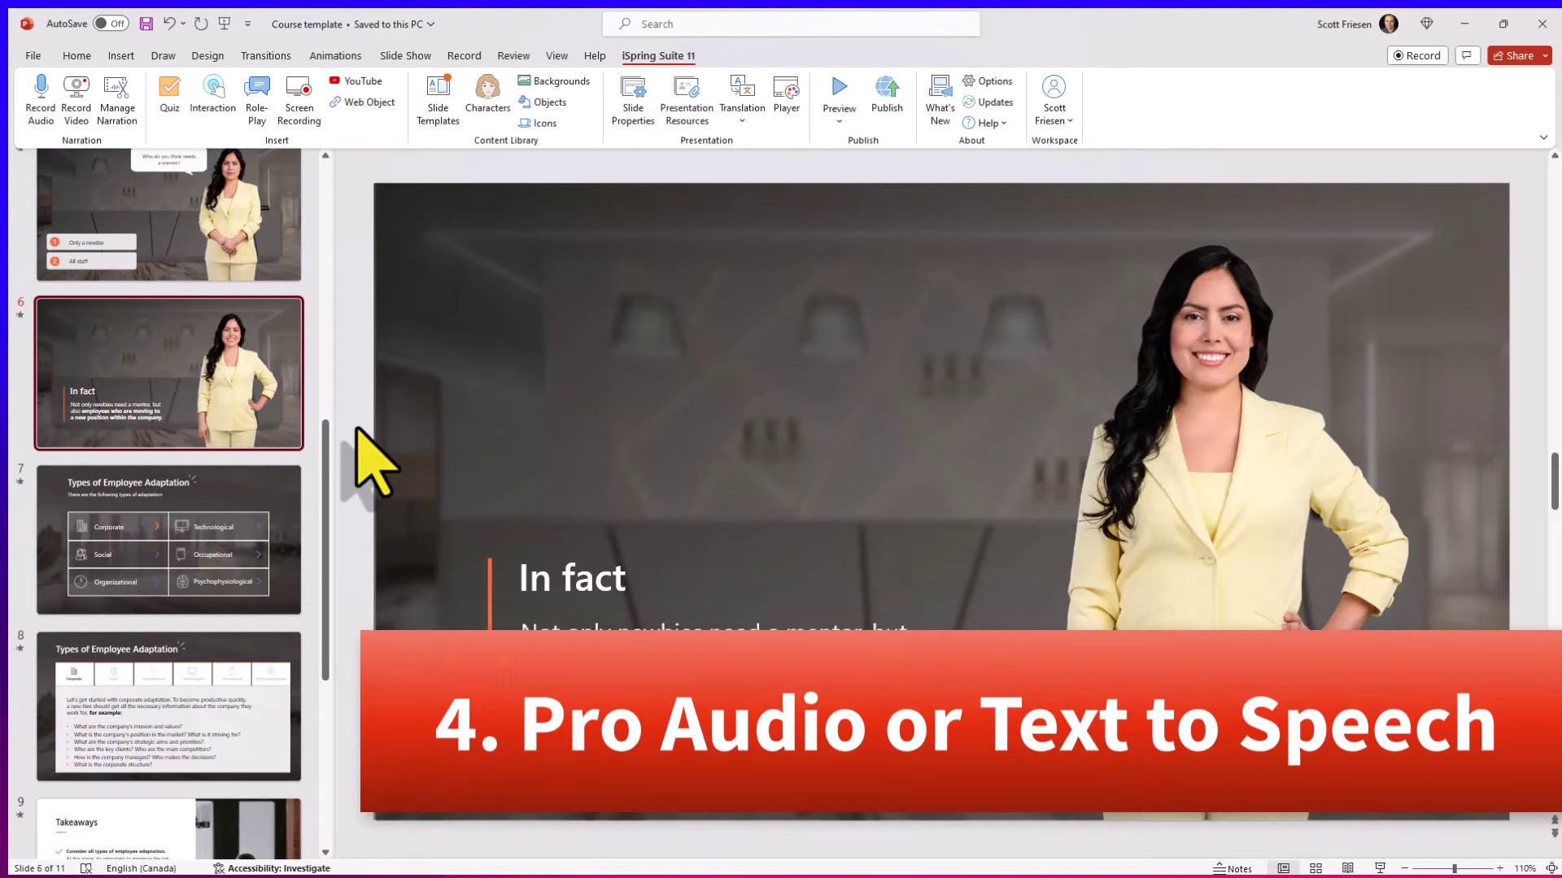
left_click(44, 121)
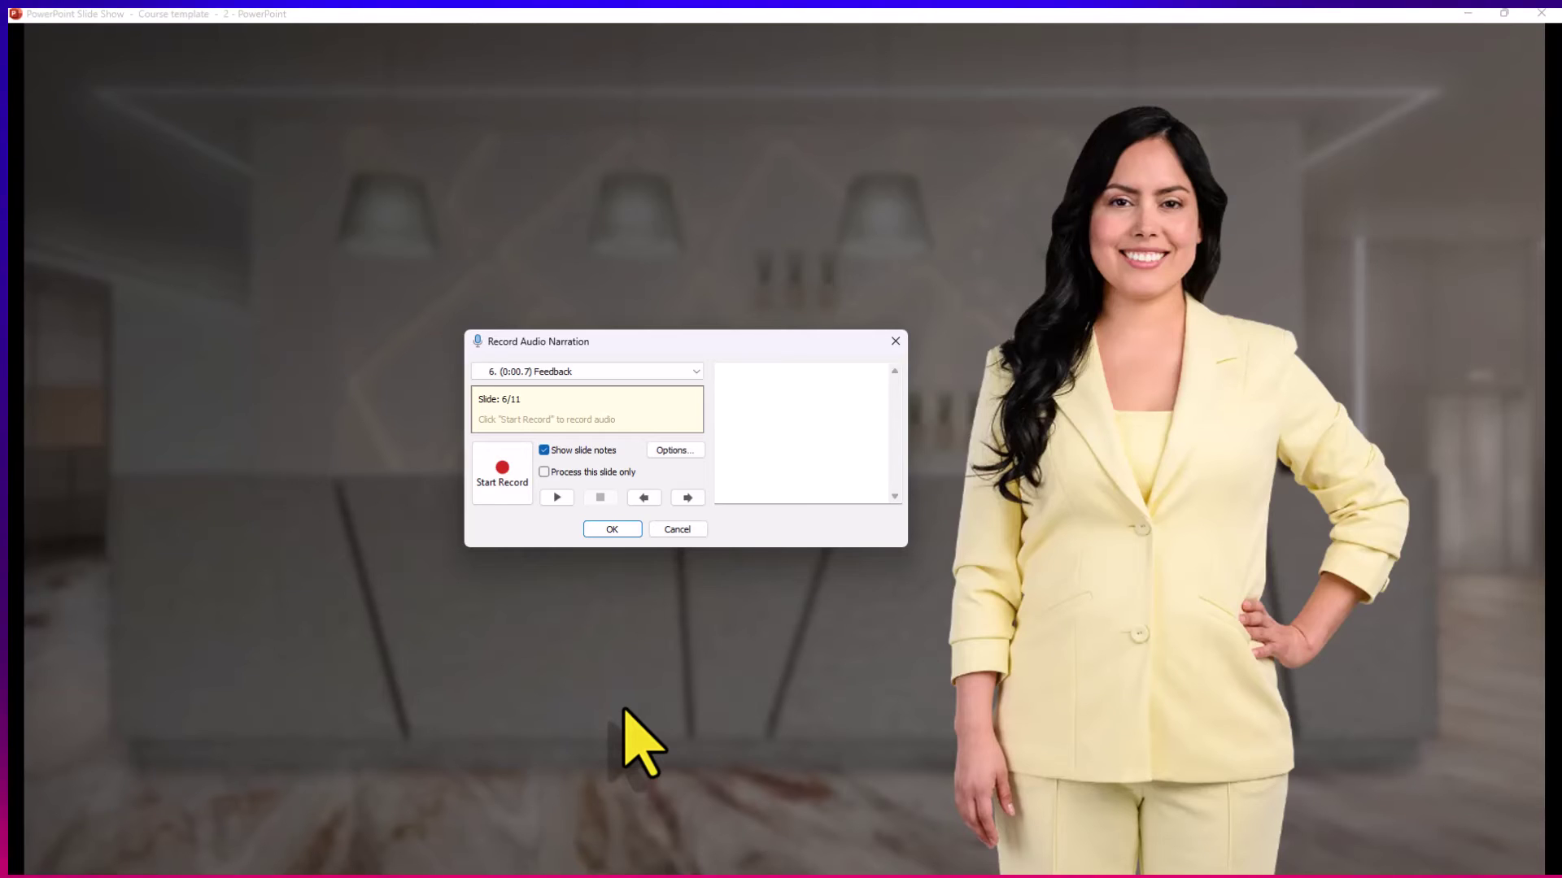
left_click(678, 530)
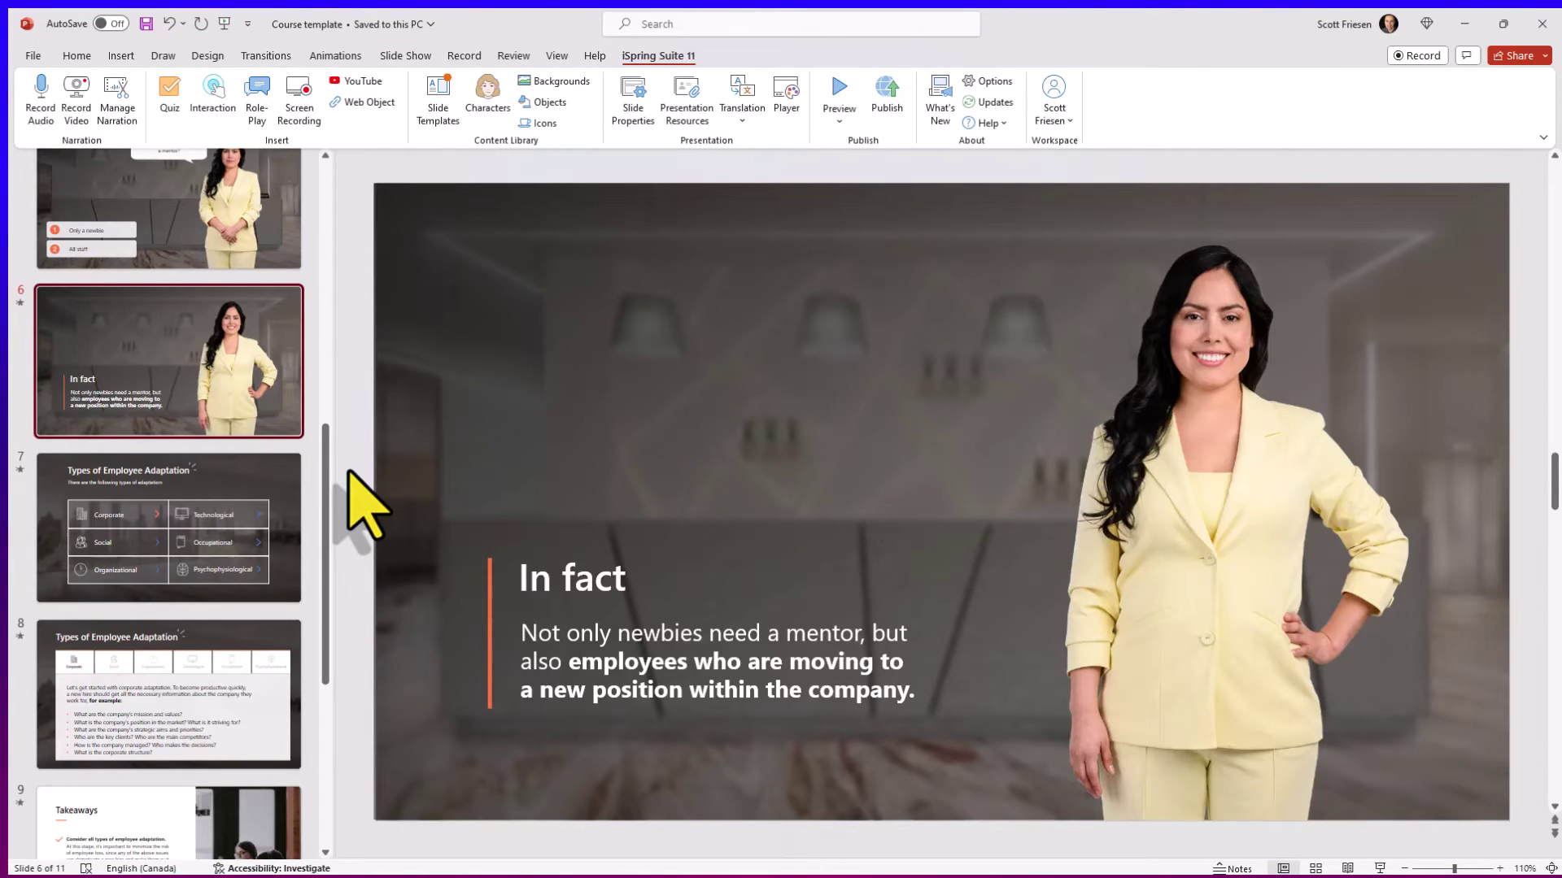
Open the deck's Narration Editor and choose Audio > Speech to create a text-to-speech clip.
left_click(116, 121)
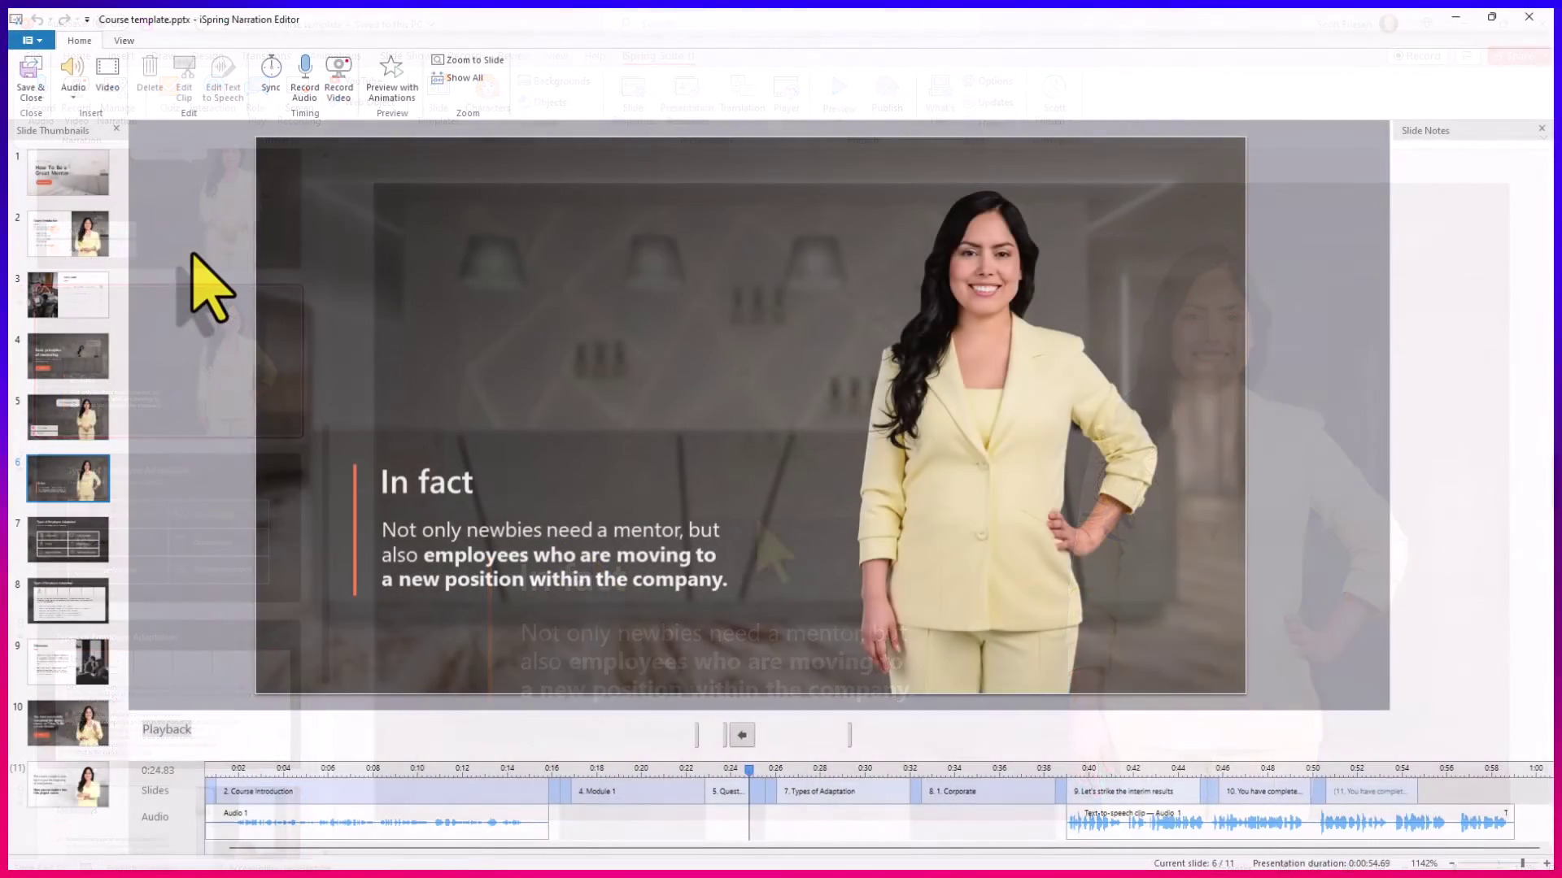
left_click(74, 91)
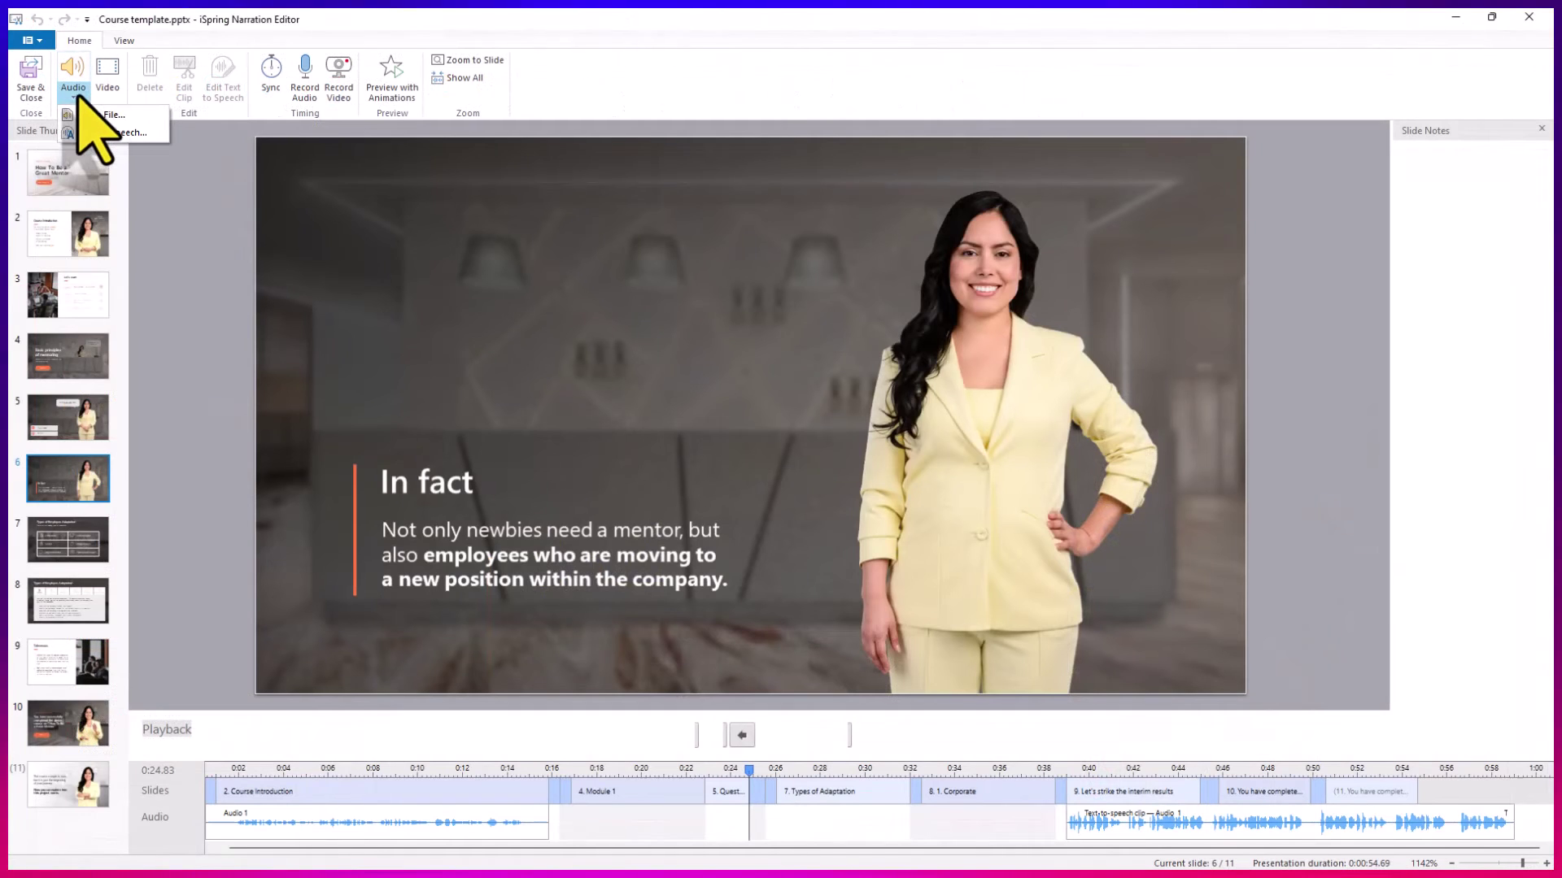
left_click(109, 132)
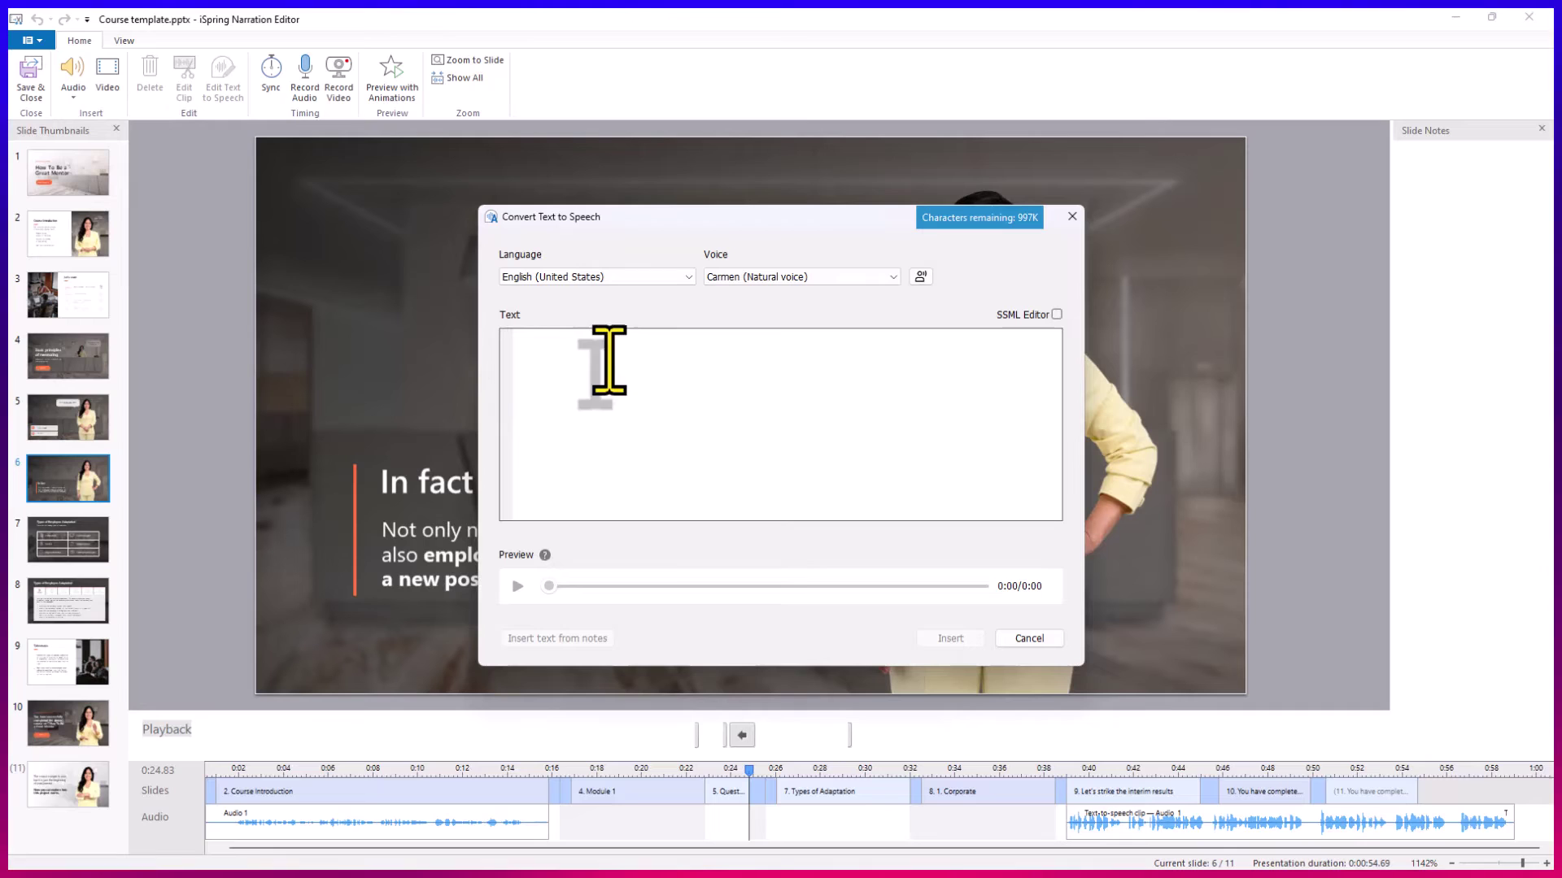
Paste the mentor sentence, keep English (United States) with Carmen (Natural voice), preview it, and insert the clip.
type("Not only newbies need a mentor, but also employees who are moving to a new position within the company.")
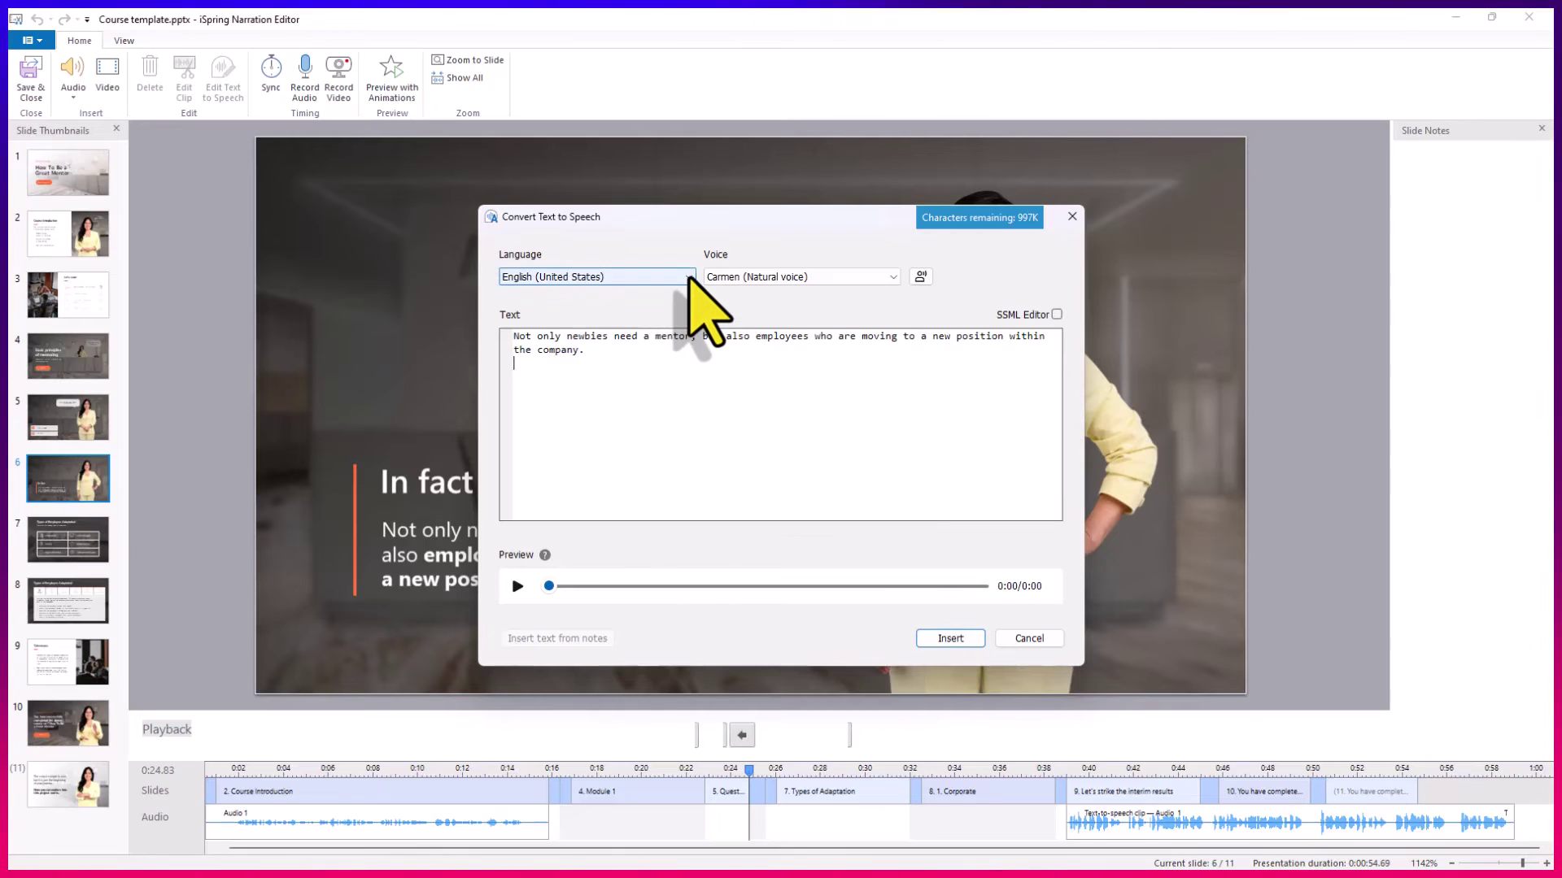
left_click(689, 277)
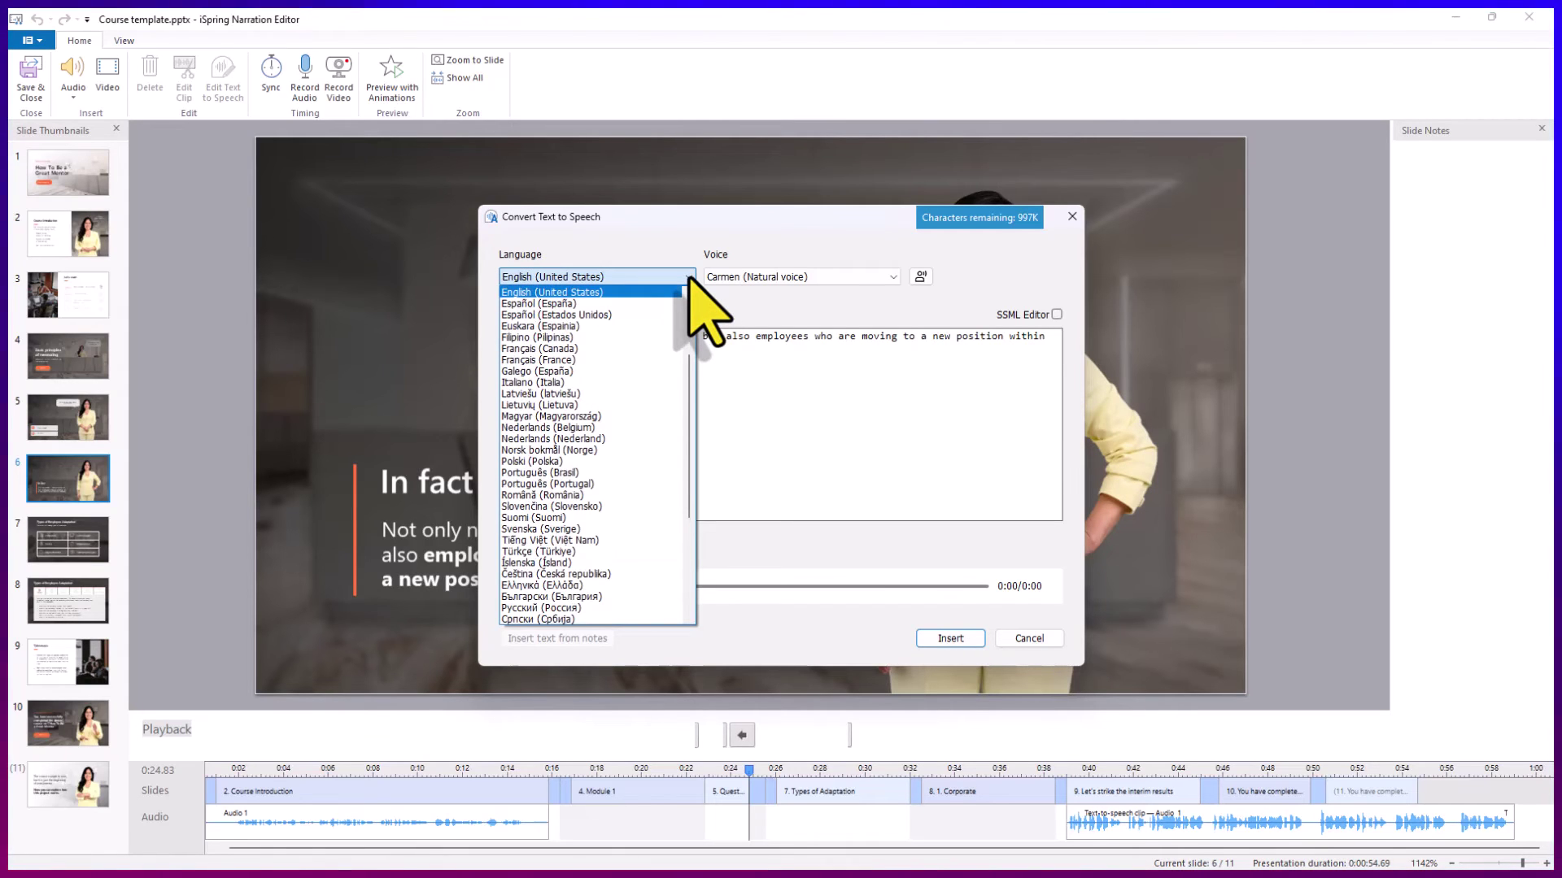
left_click(636, 292)
left_click(892, 277)
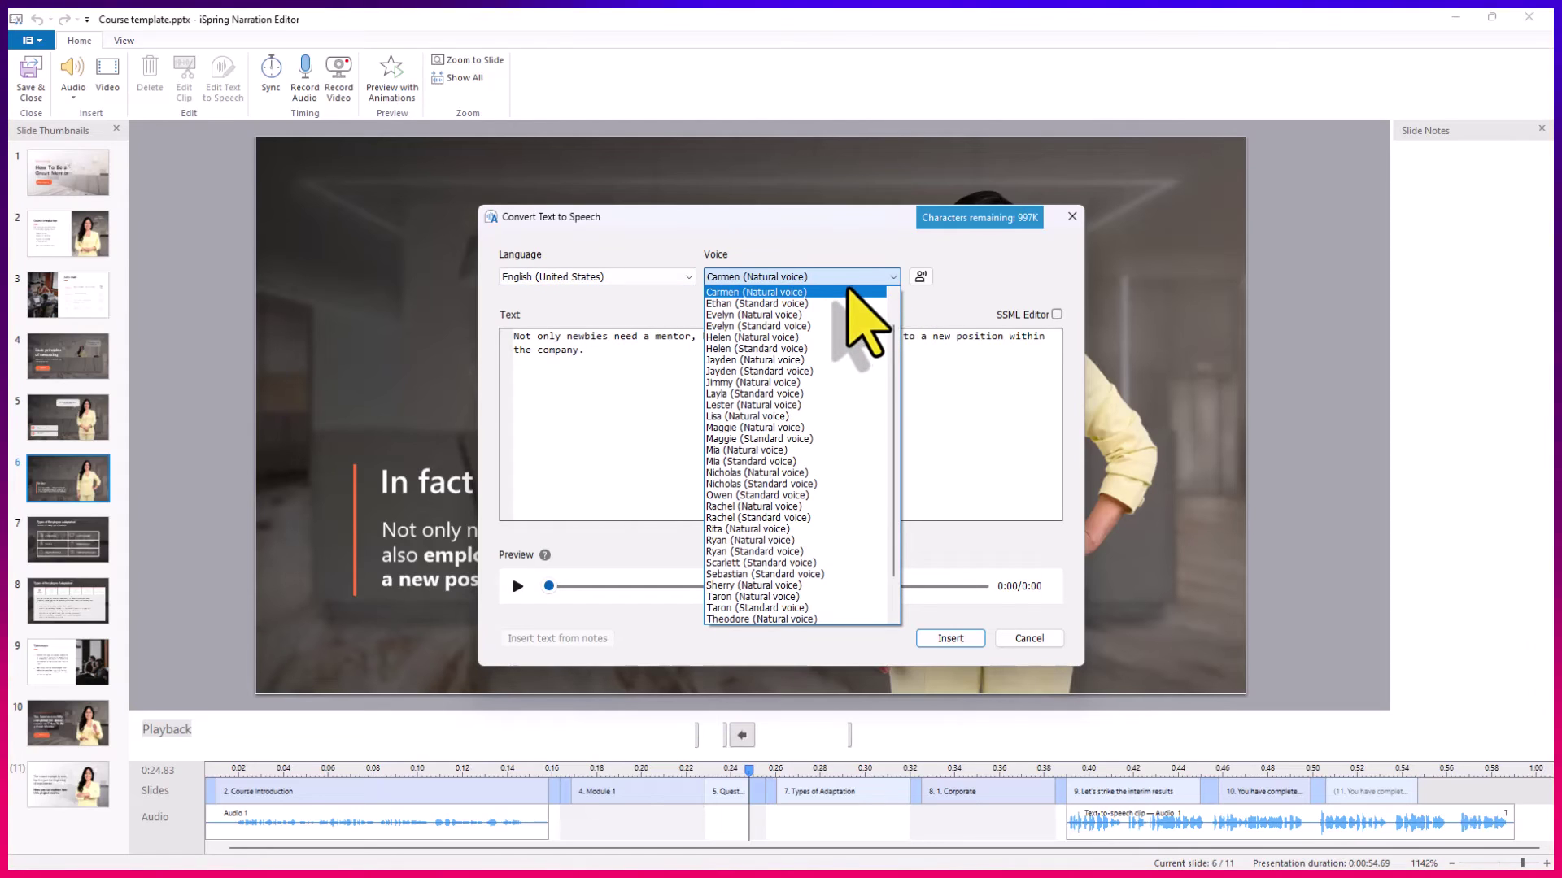
left_click(832, 293)
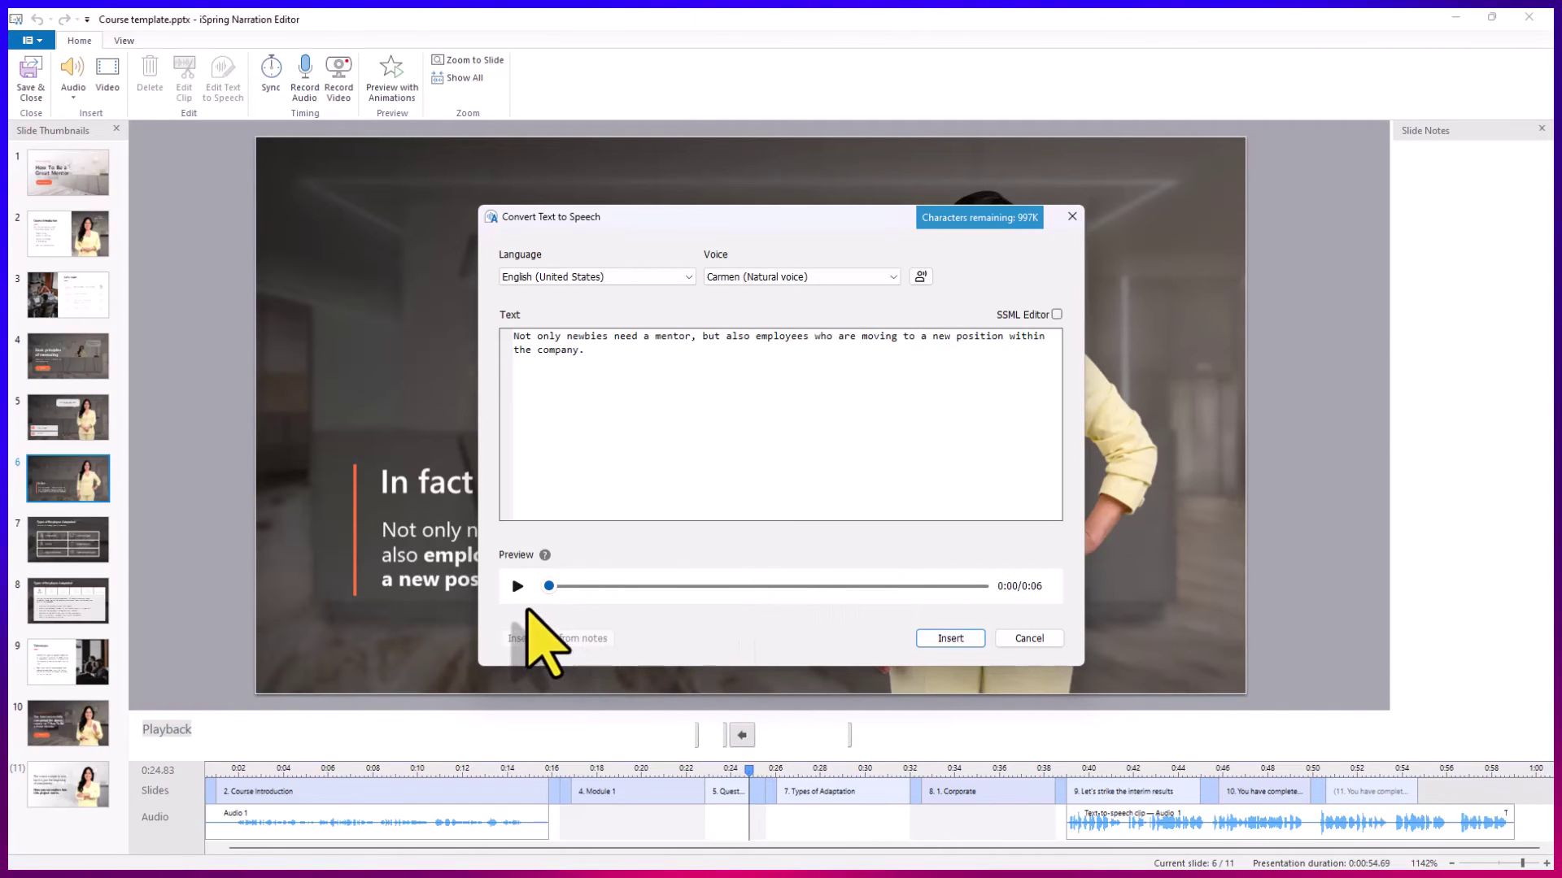
left_click(517, 586)
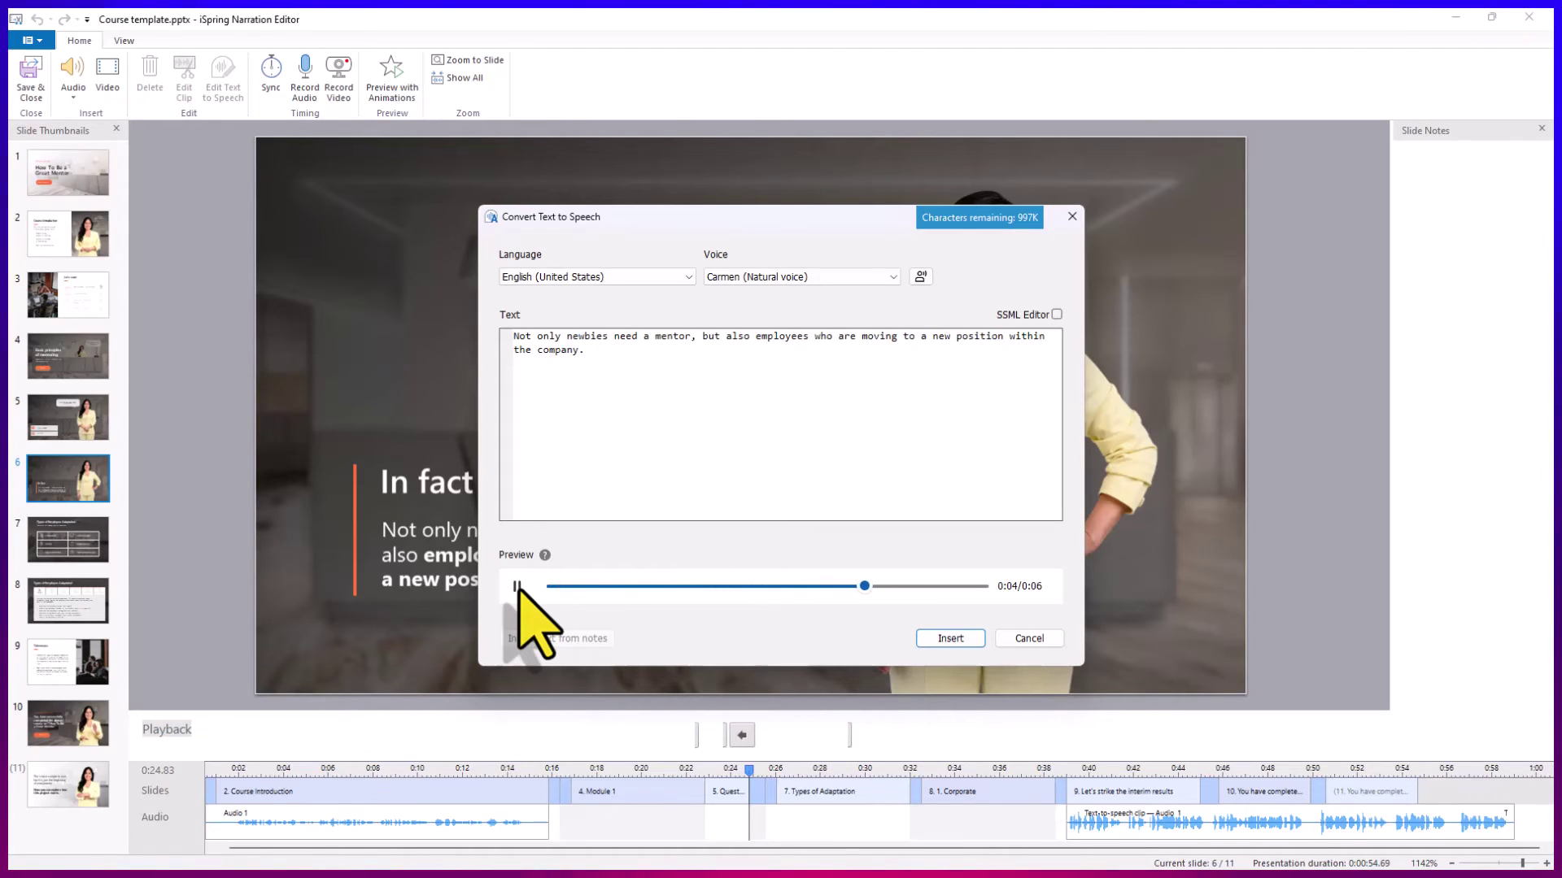
left_click(950, 638)
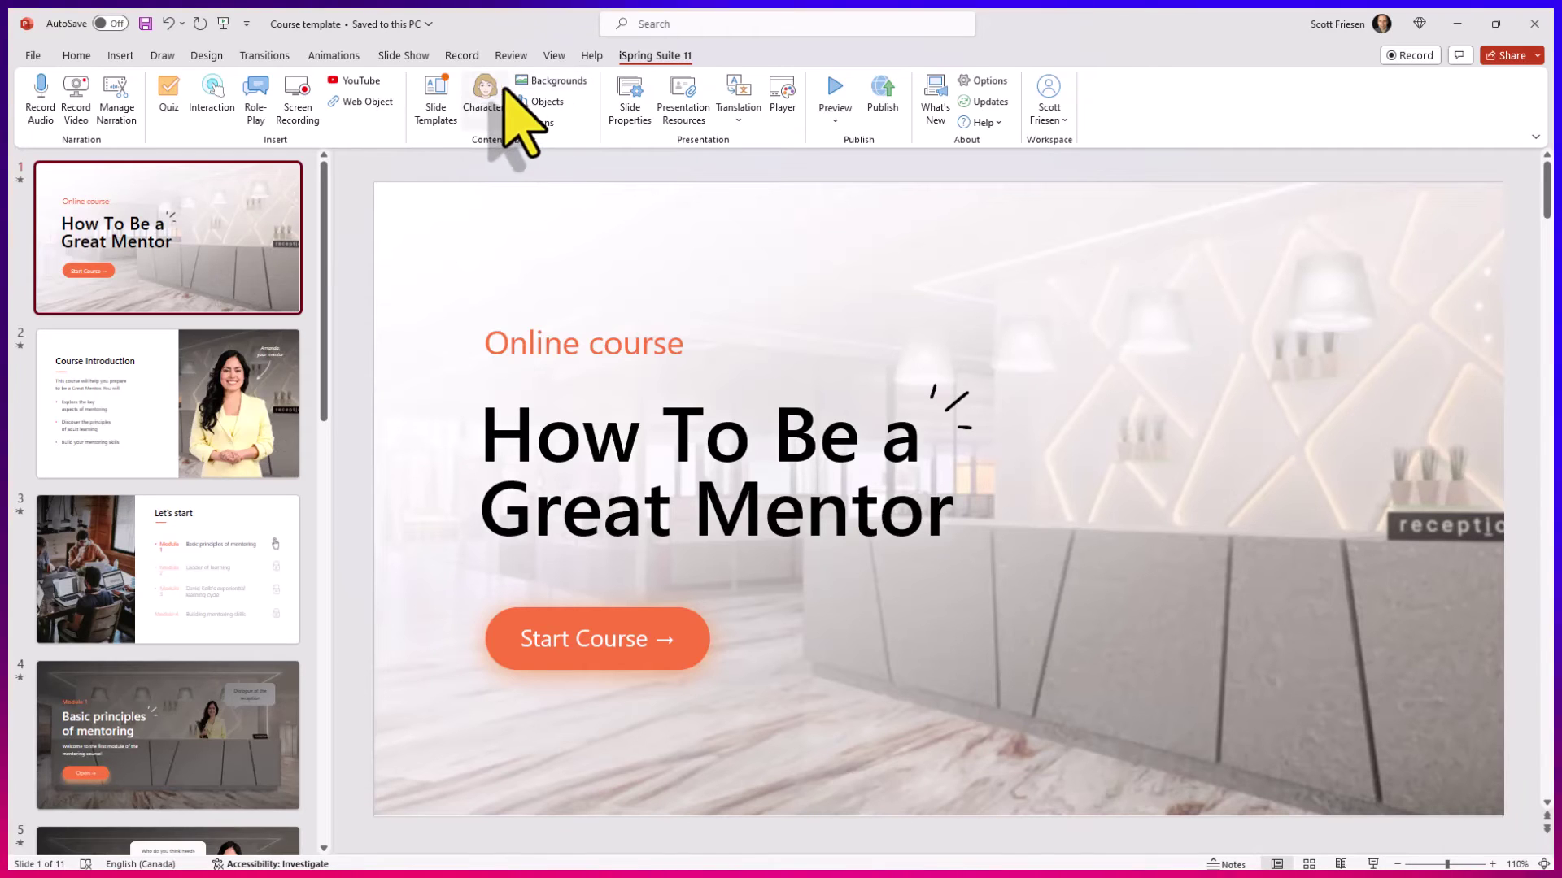
Pass through the Course Introduction slide back to the 'How To Be a Great Mentor' title slide.
left_click(237, 402)
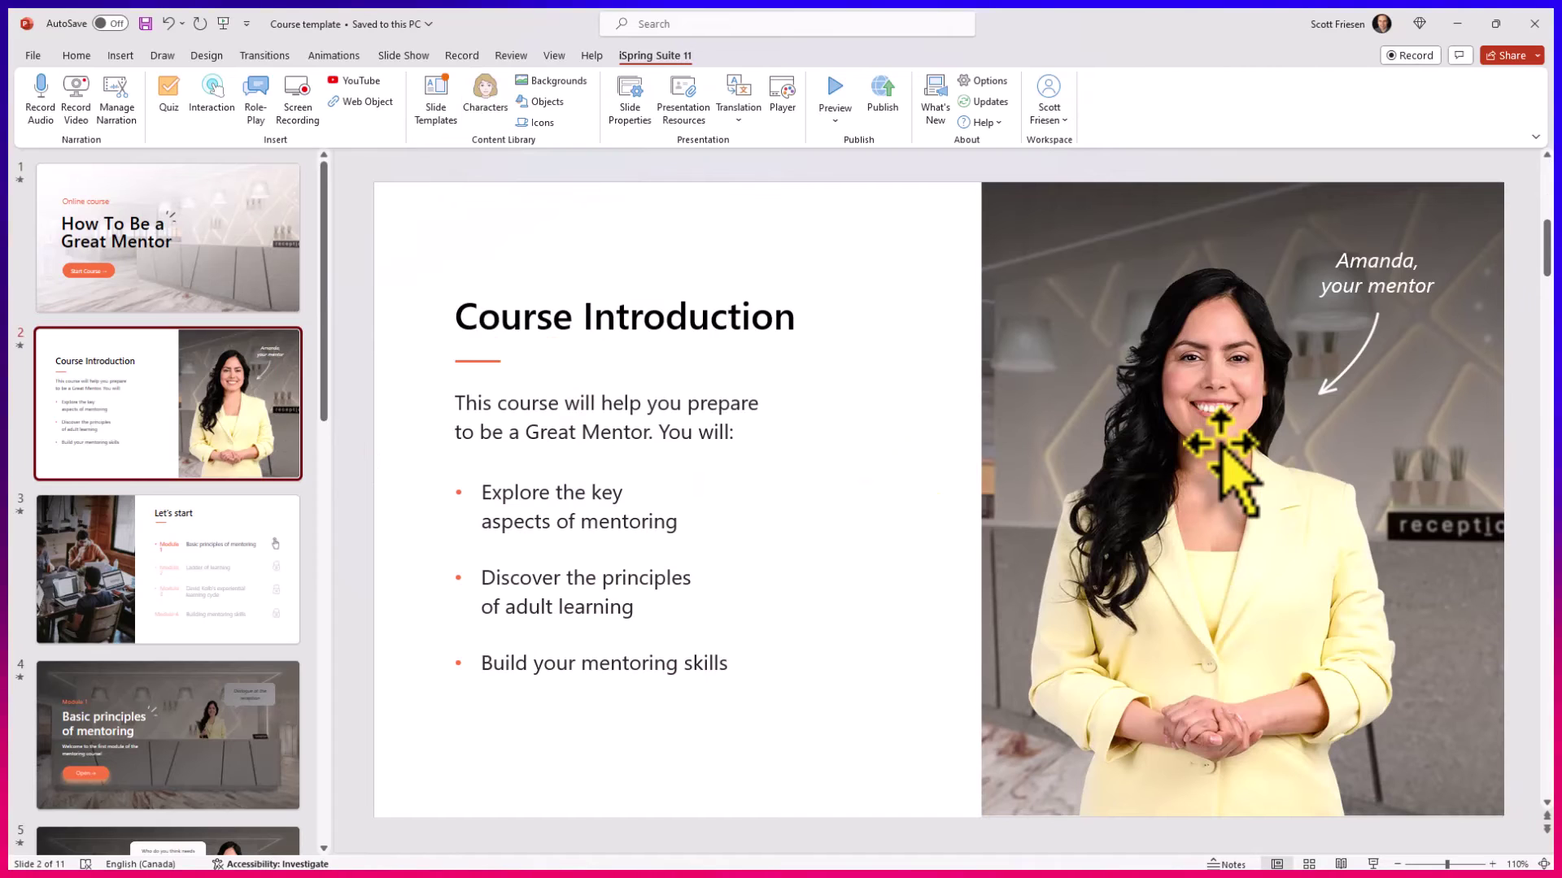
left_click(234, 236)
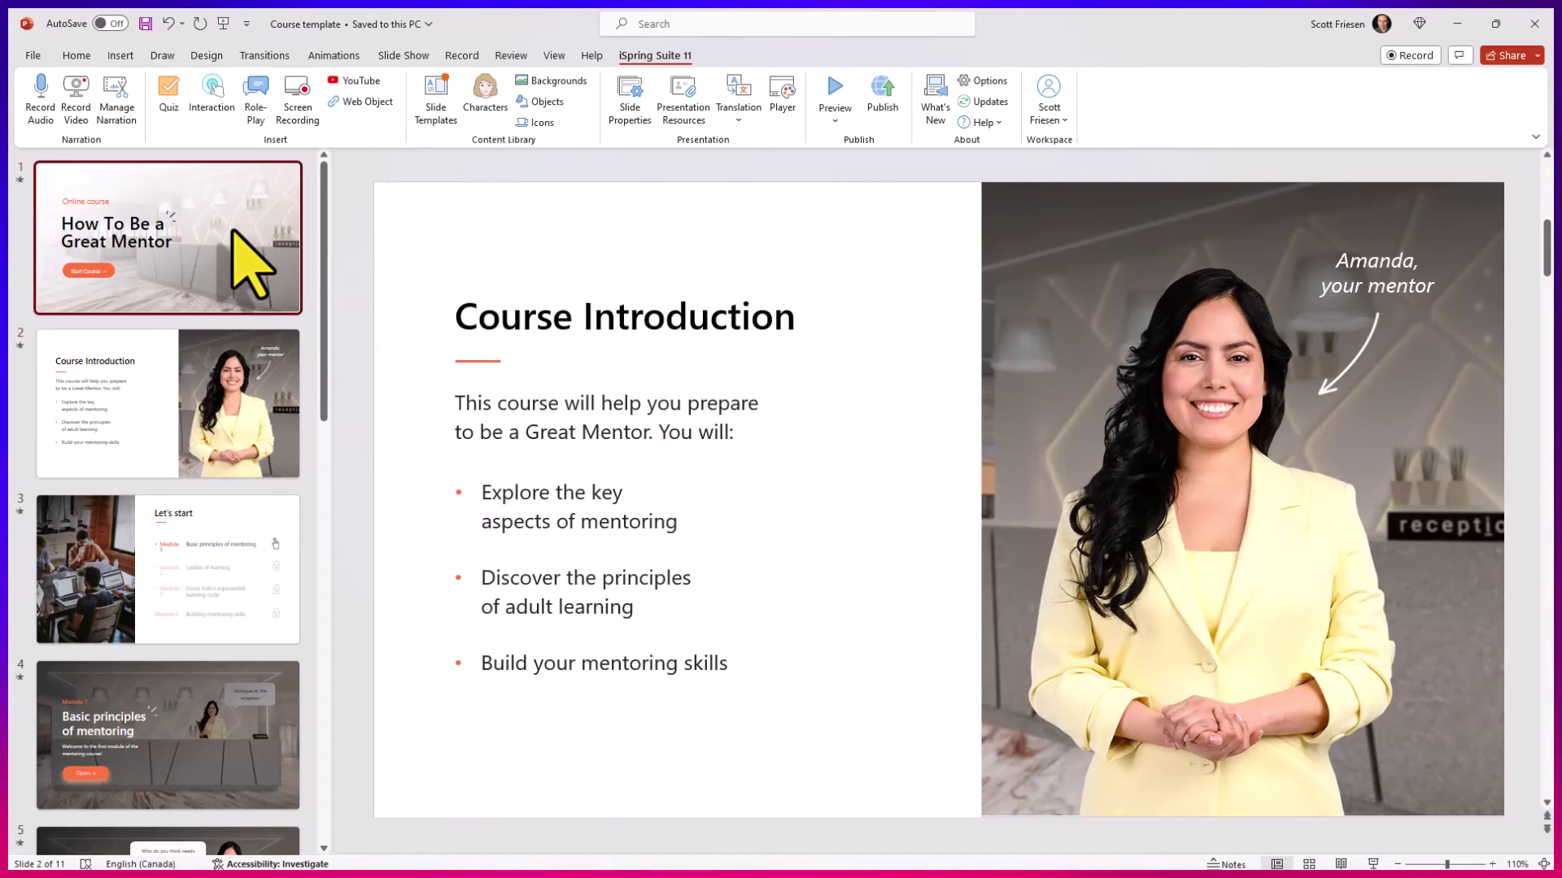
Open the Characters library and filter it to ages 40 to 60 in business clothing.
left_click(470, 99)
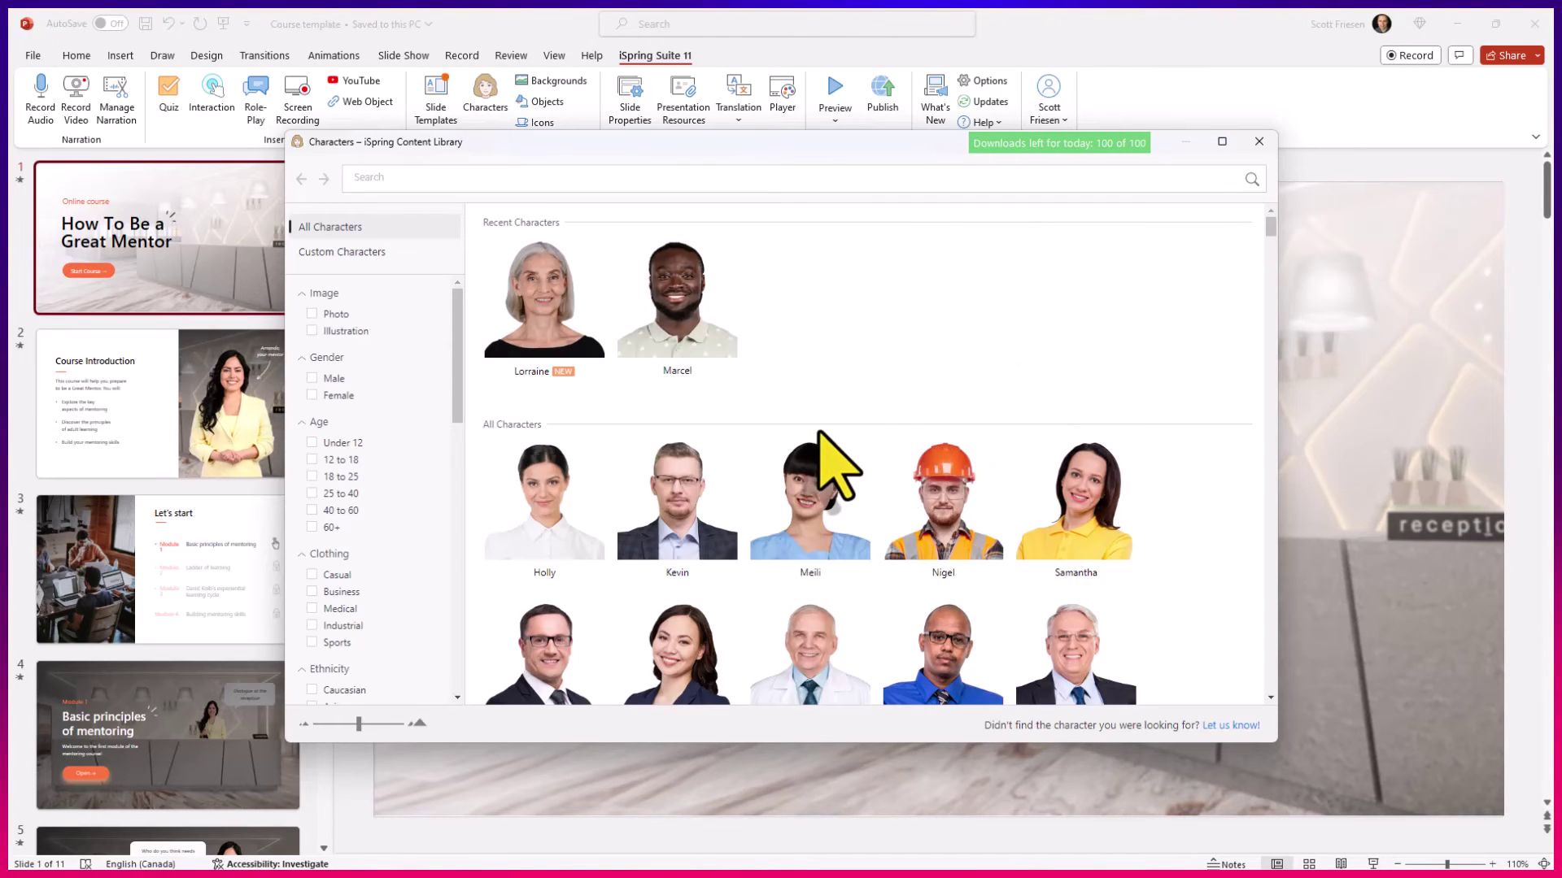
scroll(825, 452, "down", 4)
scroll(829, 464, "up", 4)
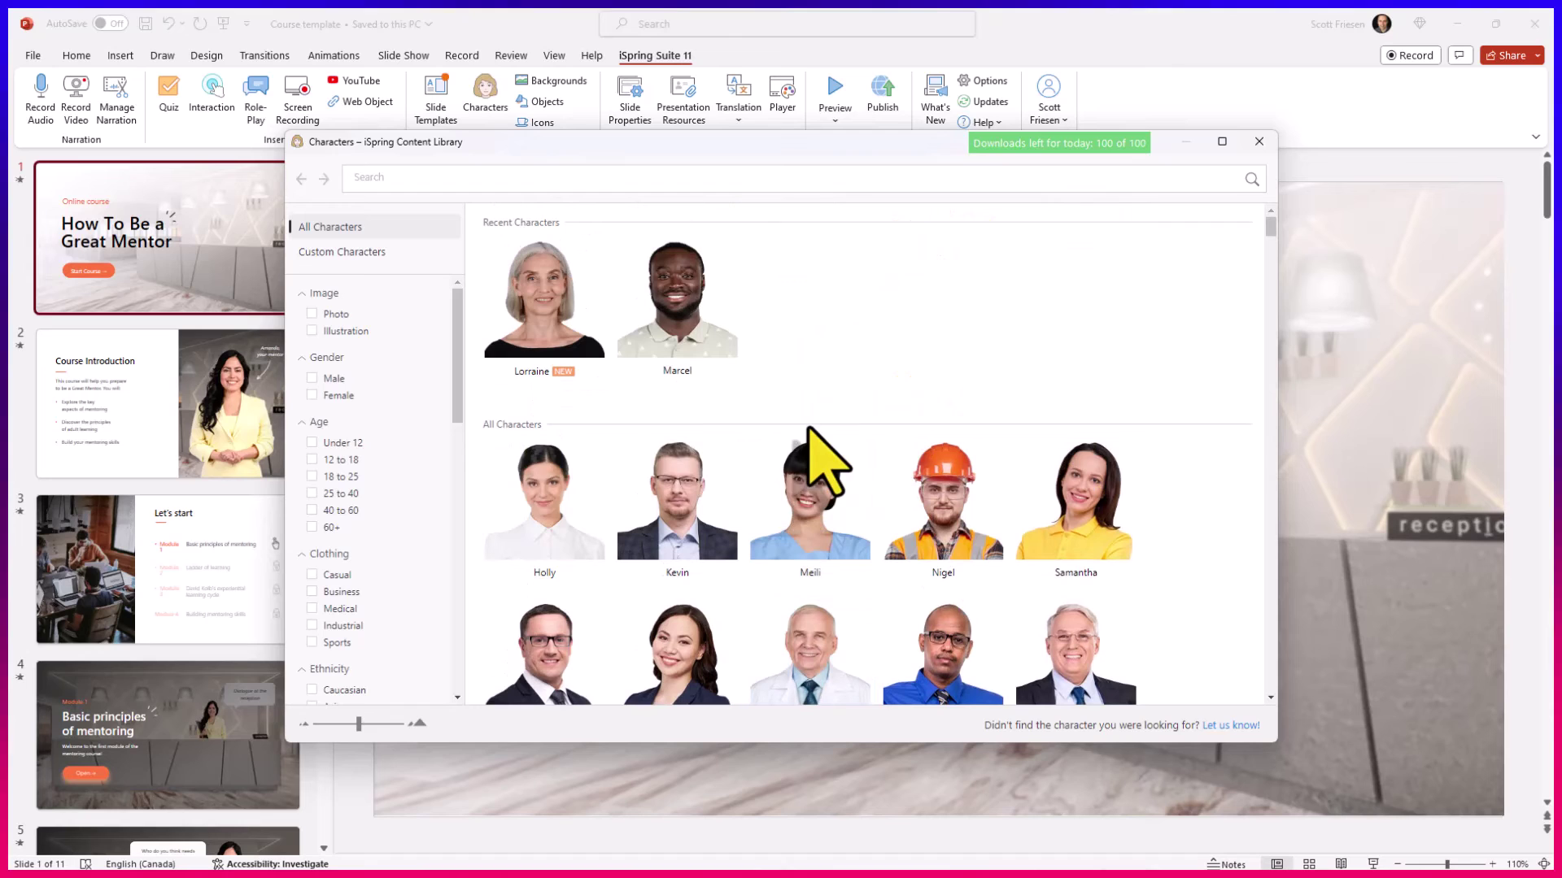
left_click(345, 511)
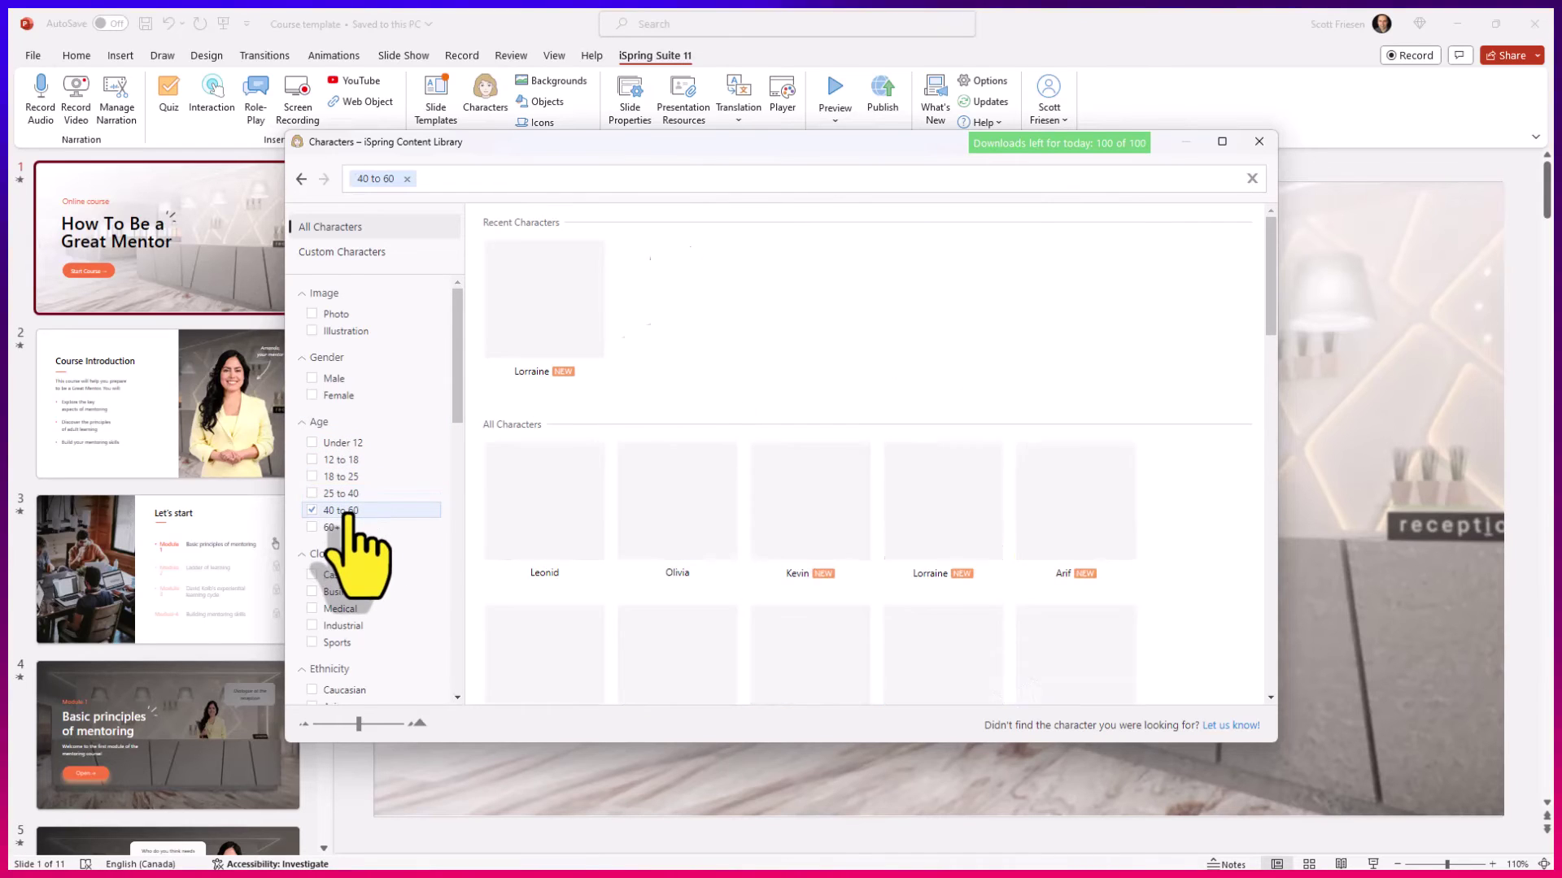
left_click(347, 575)
left_click(313, 575)
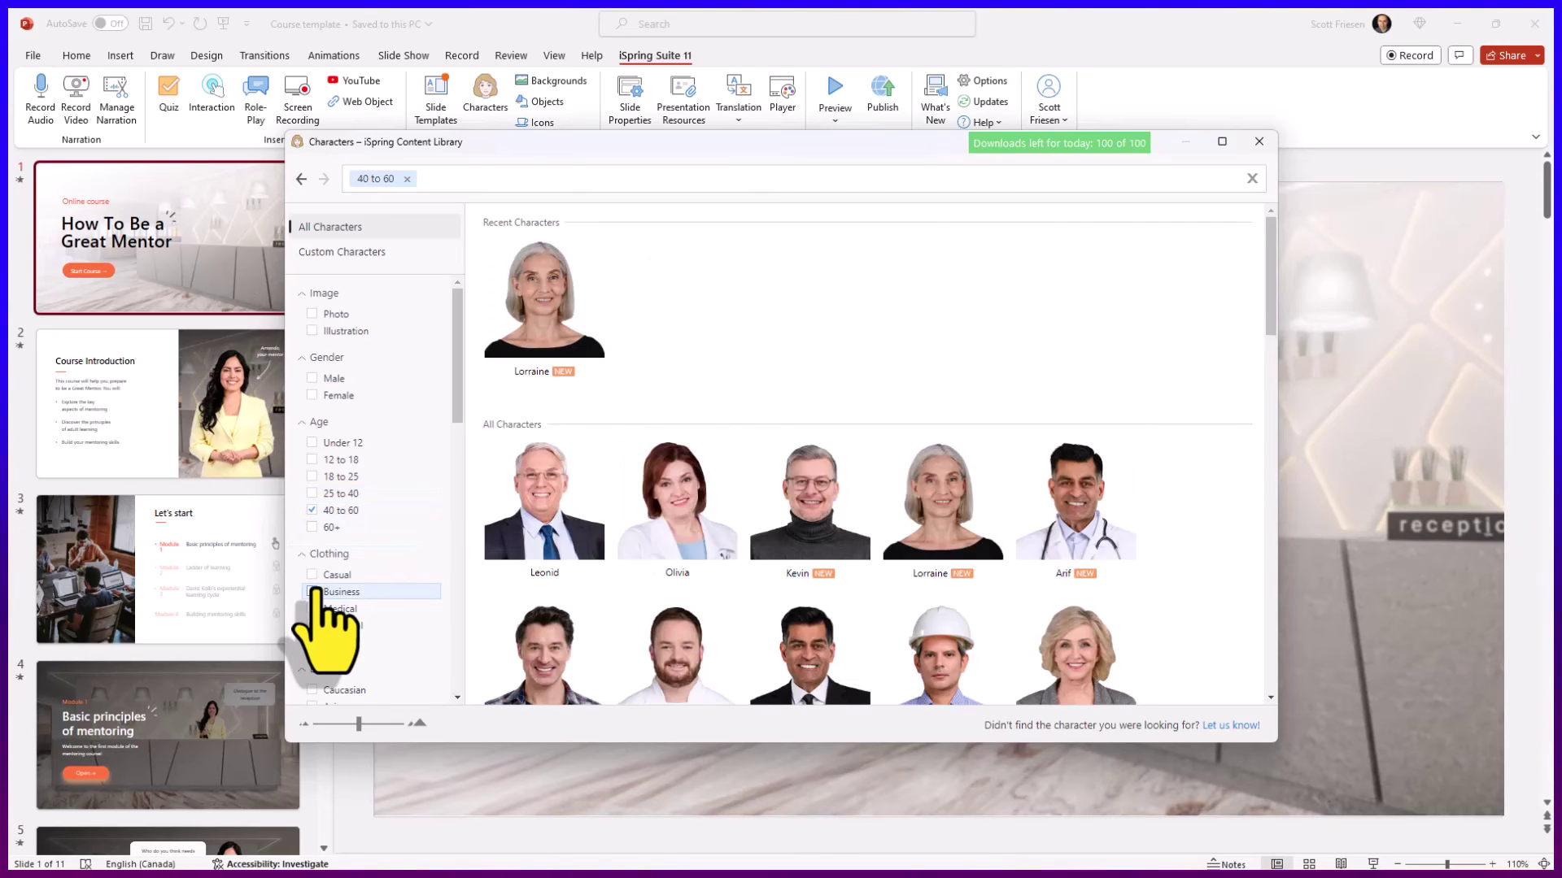
left_click(316, 591)
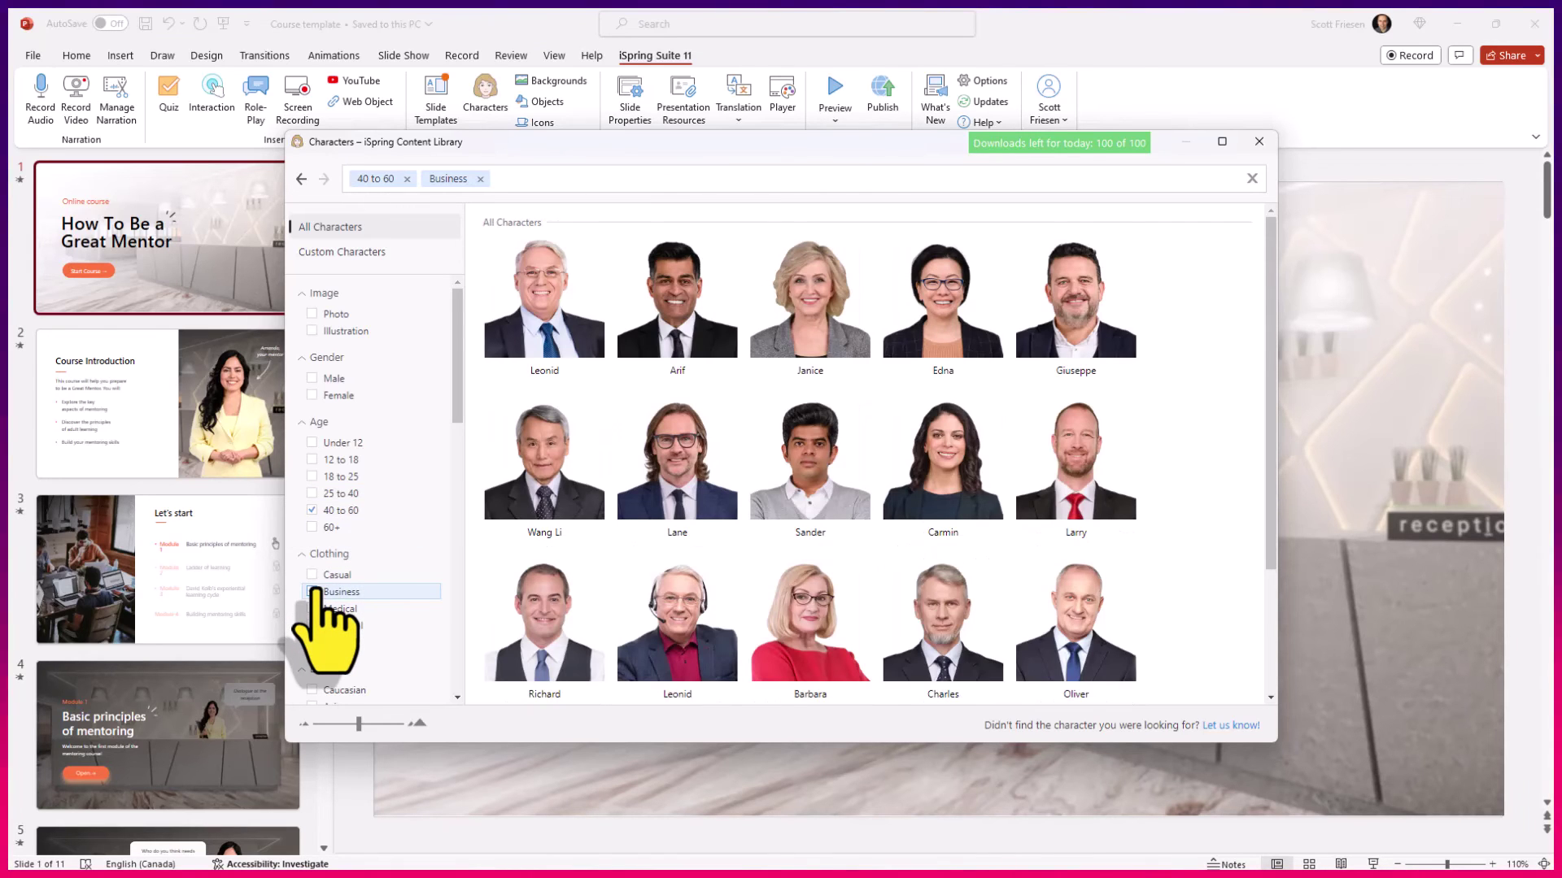
Open Carmin's character and scroll through her full set of Employee poses.
left_click(953, 460)
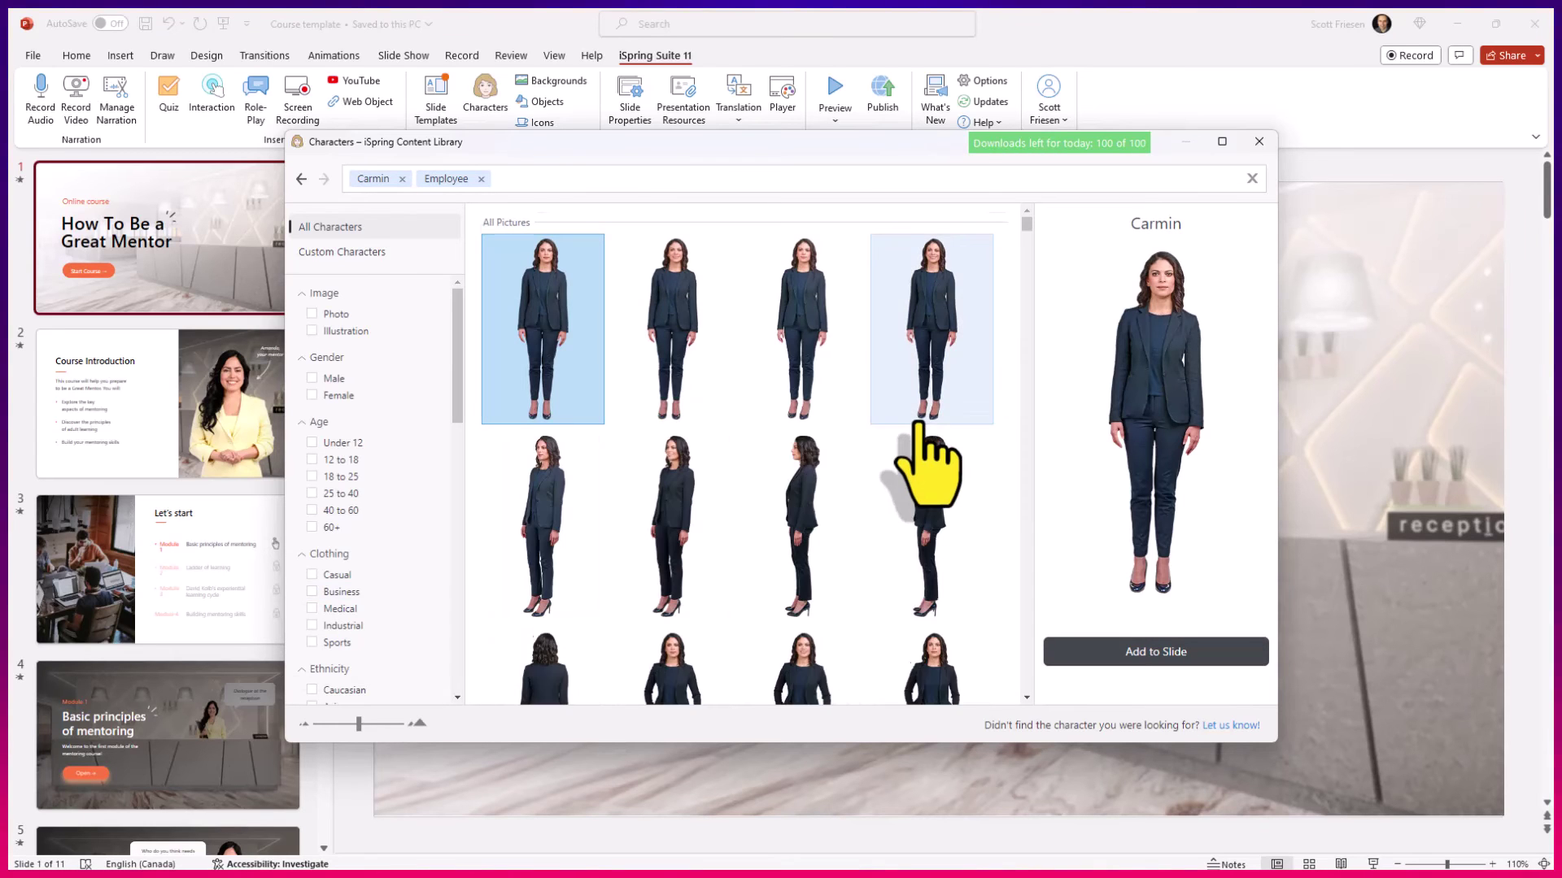
scroll(927, 464, "down", 5)
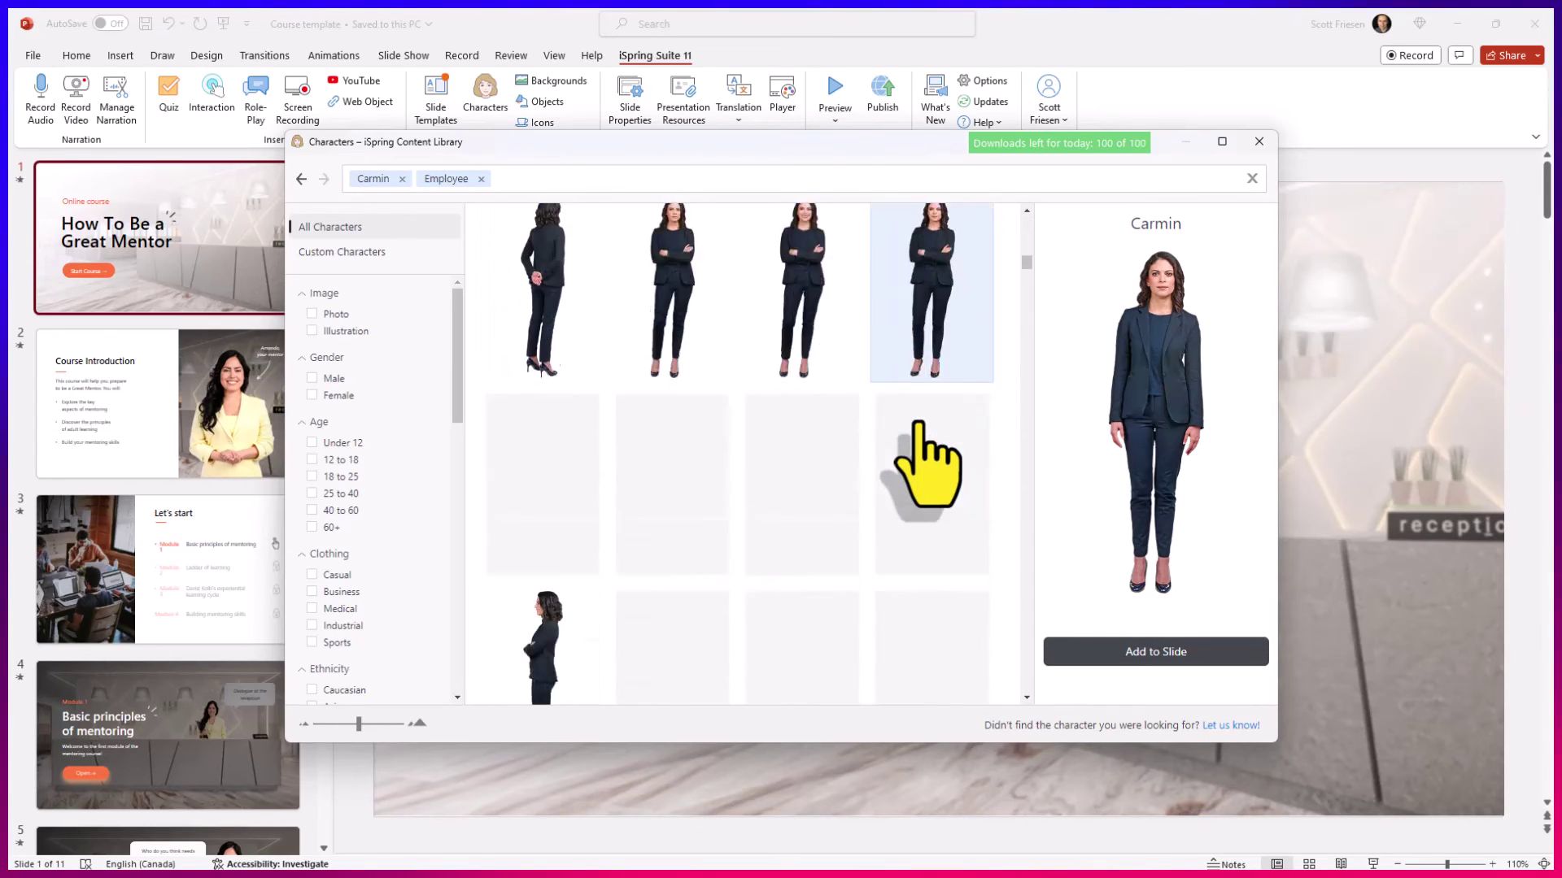
scroll(927, 464, "down", 5)
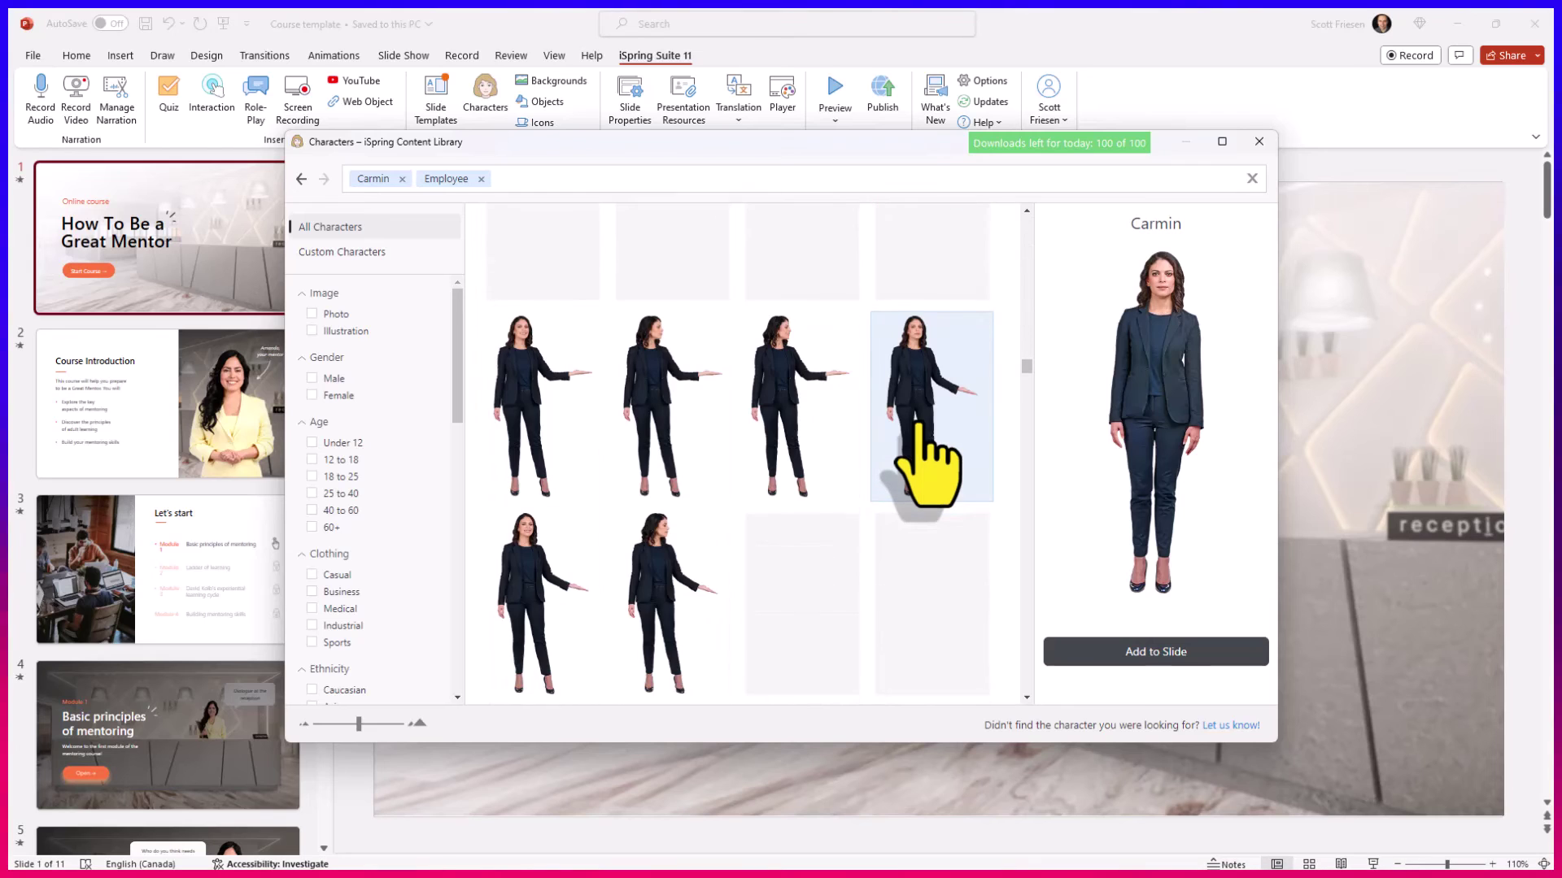
scroll(928, 463, "down", 3)
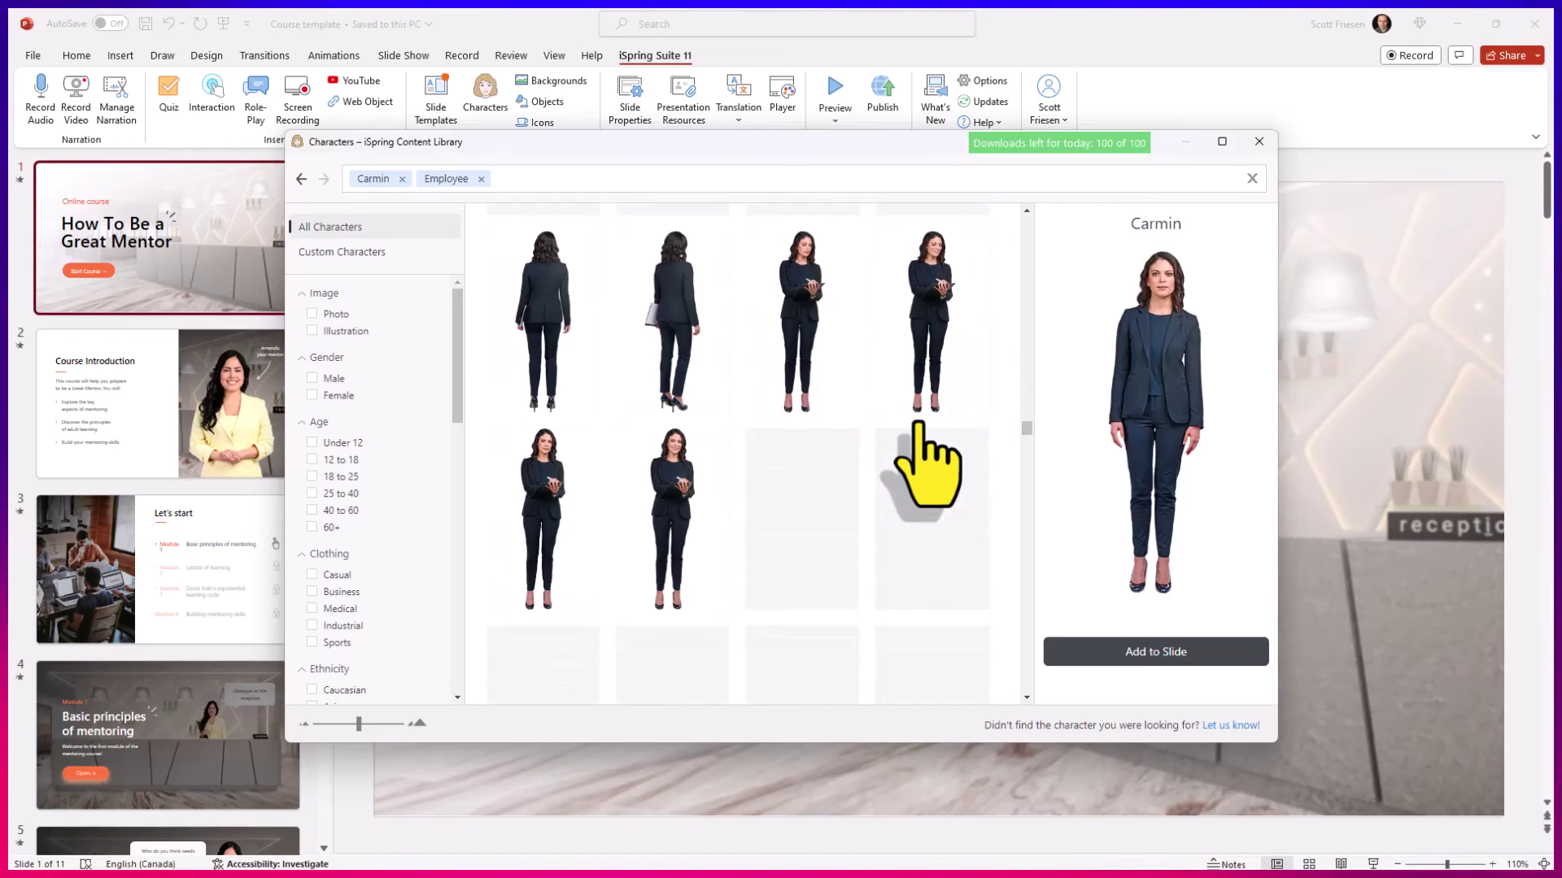
scroll(927, 464, "down", 4)
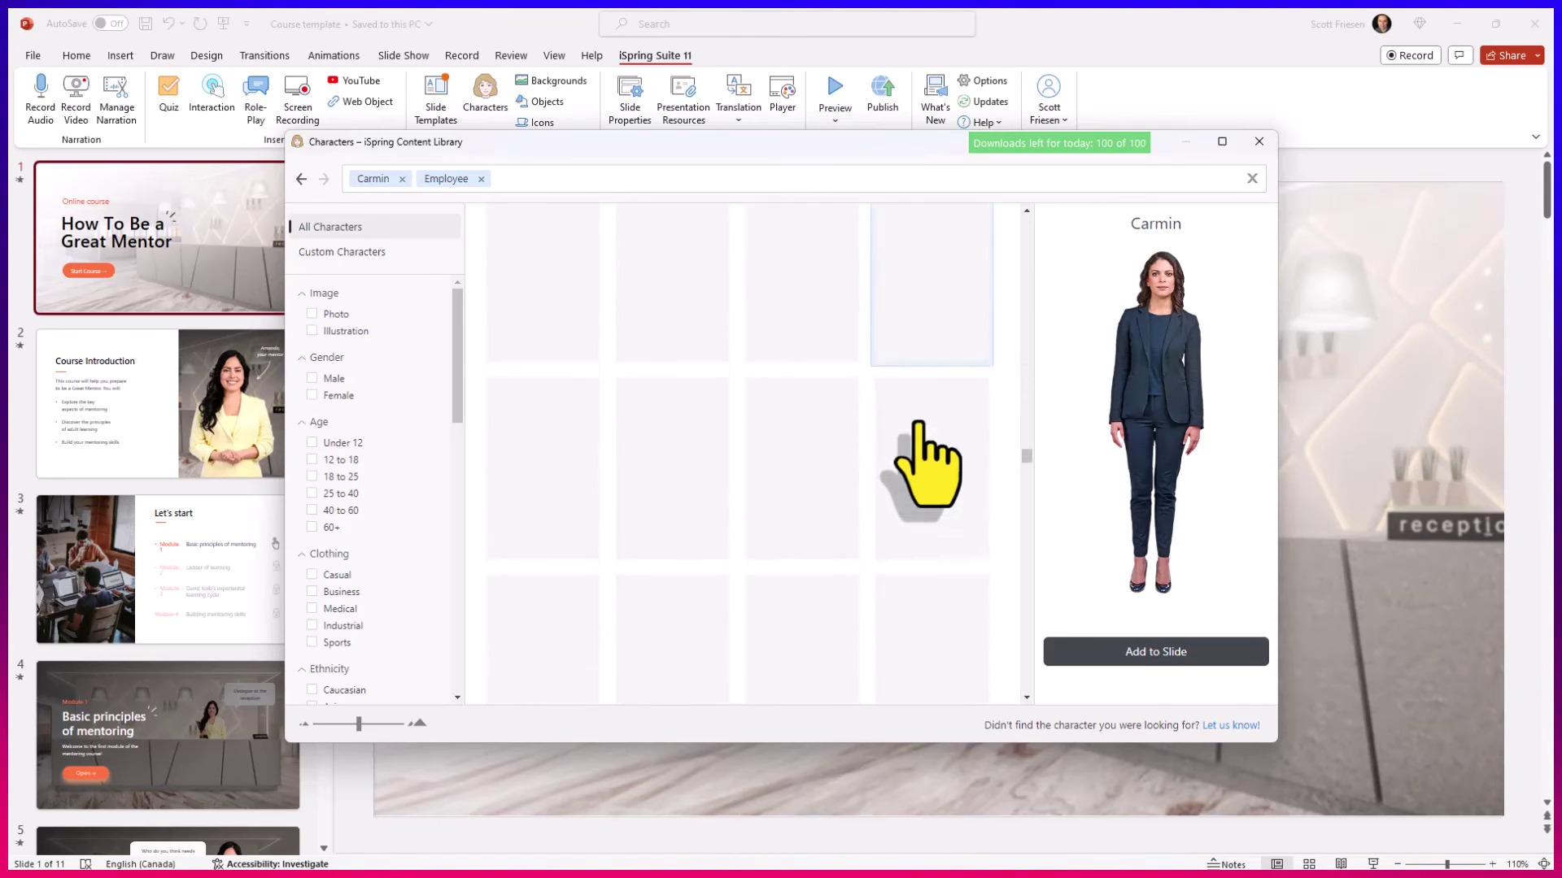
scroll(927, 464, "down", 3)
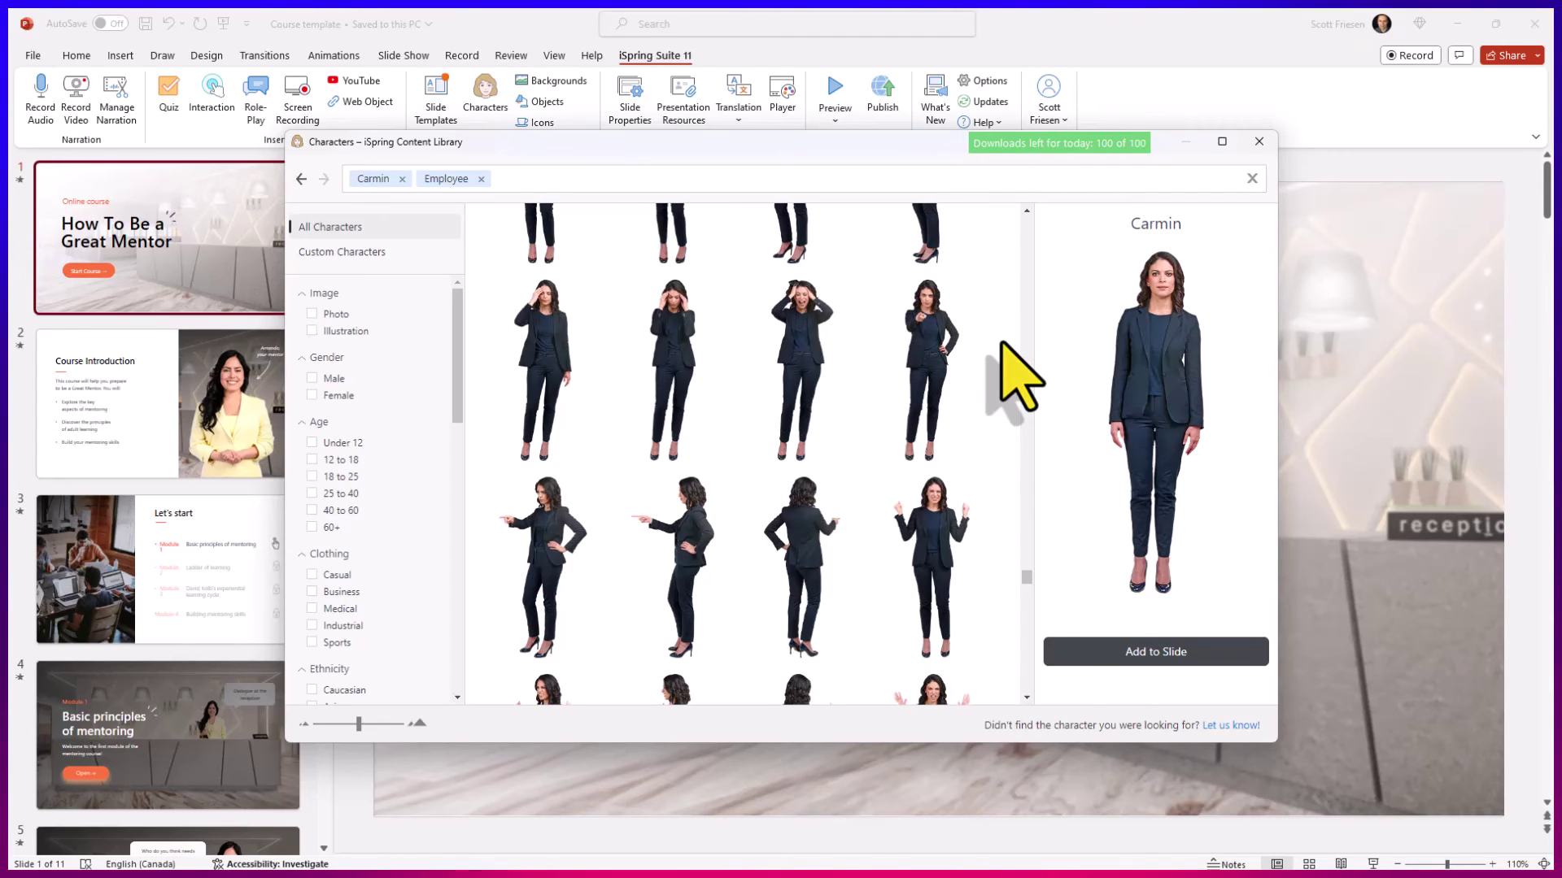
Close the Characters library, filter Backgrounds to Restaurants, and choose the Kitchen background with hanging pots.
left_click(1259, 142)
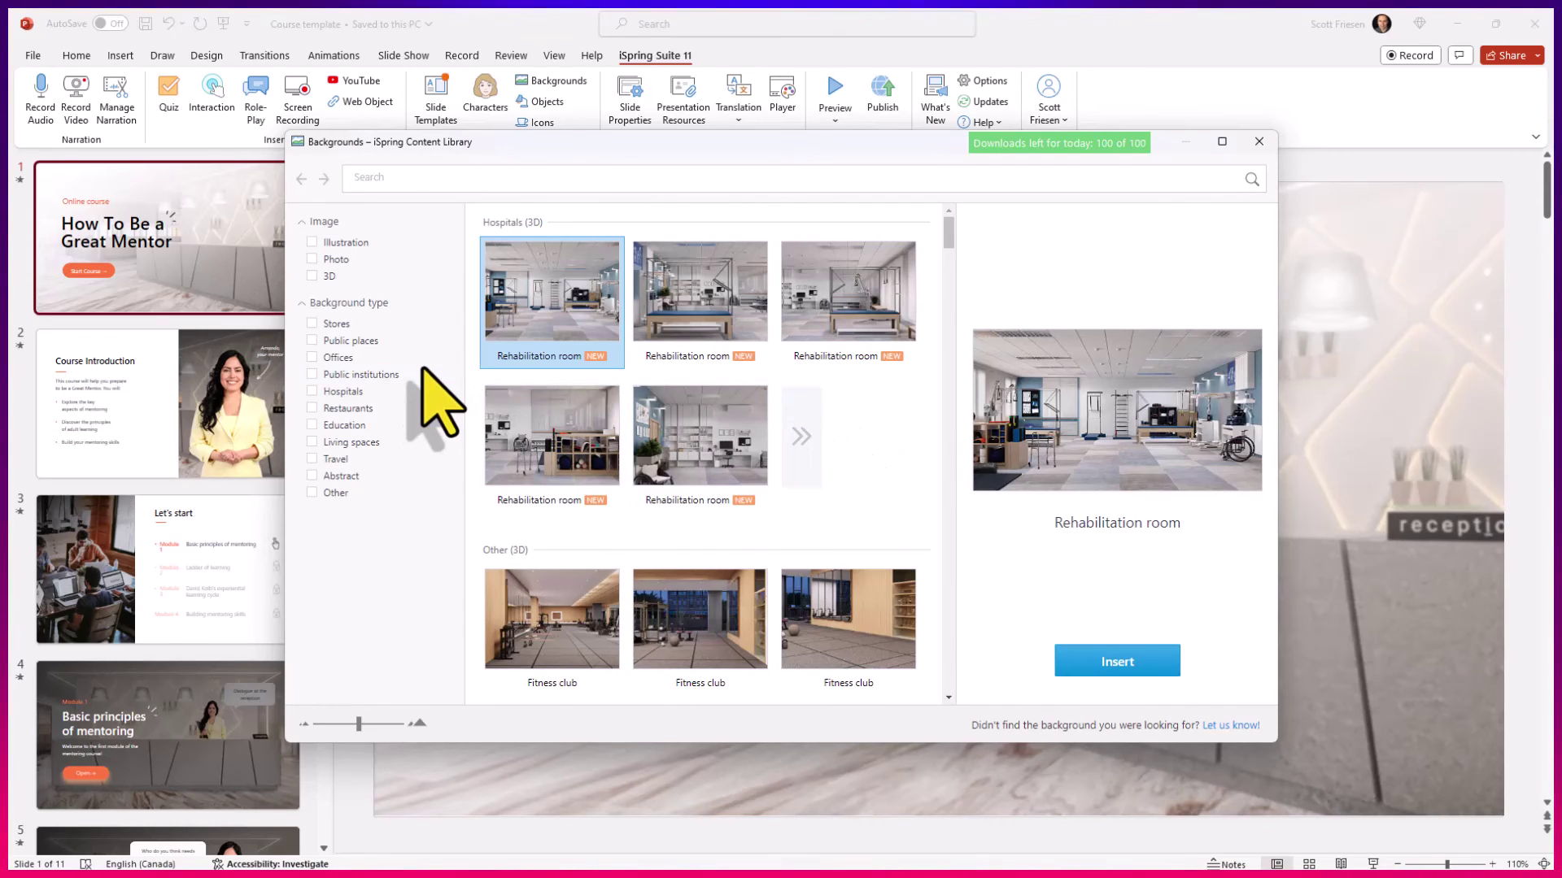
left_click(312, 409)
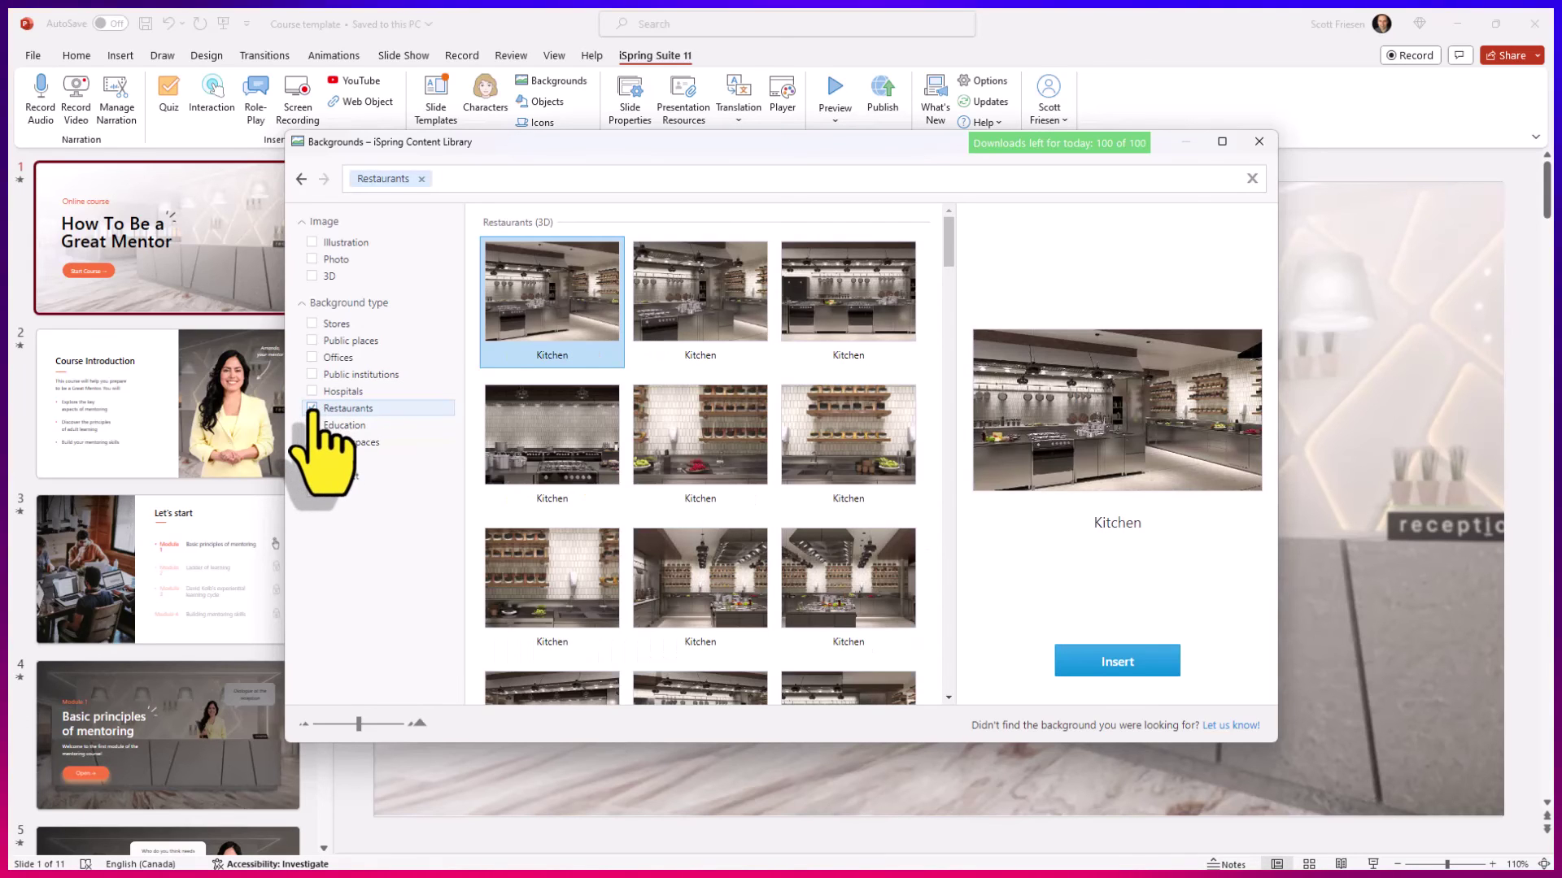
scroll(679, 471, "down", 3)
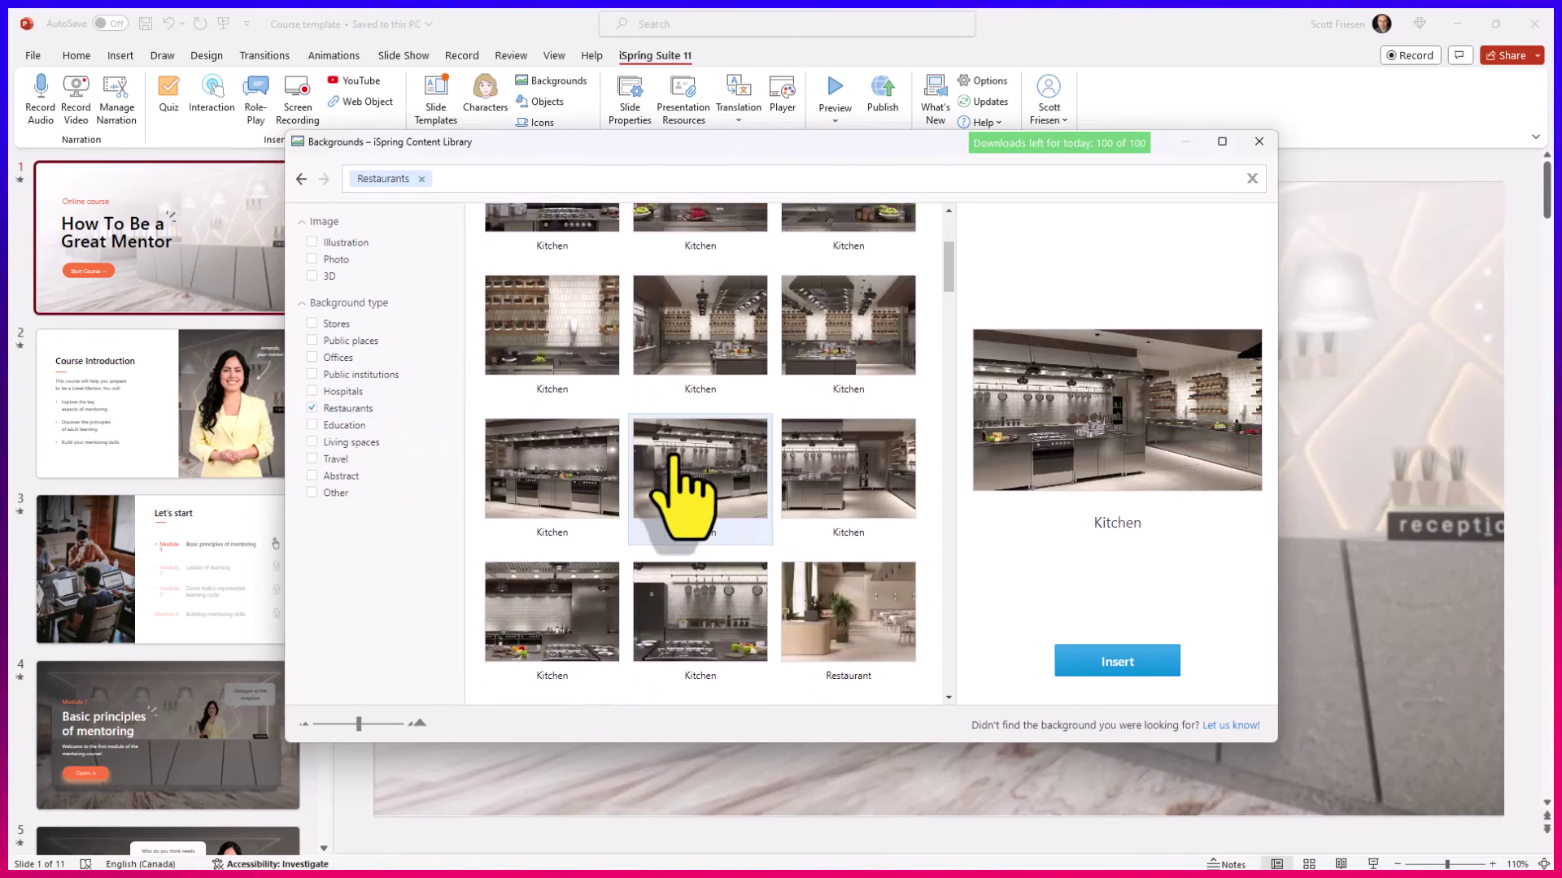
scroll(679, 468, "down", 5)
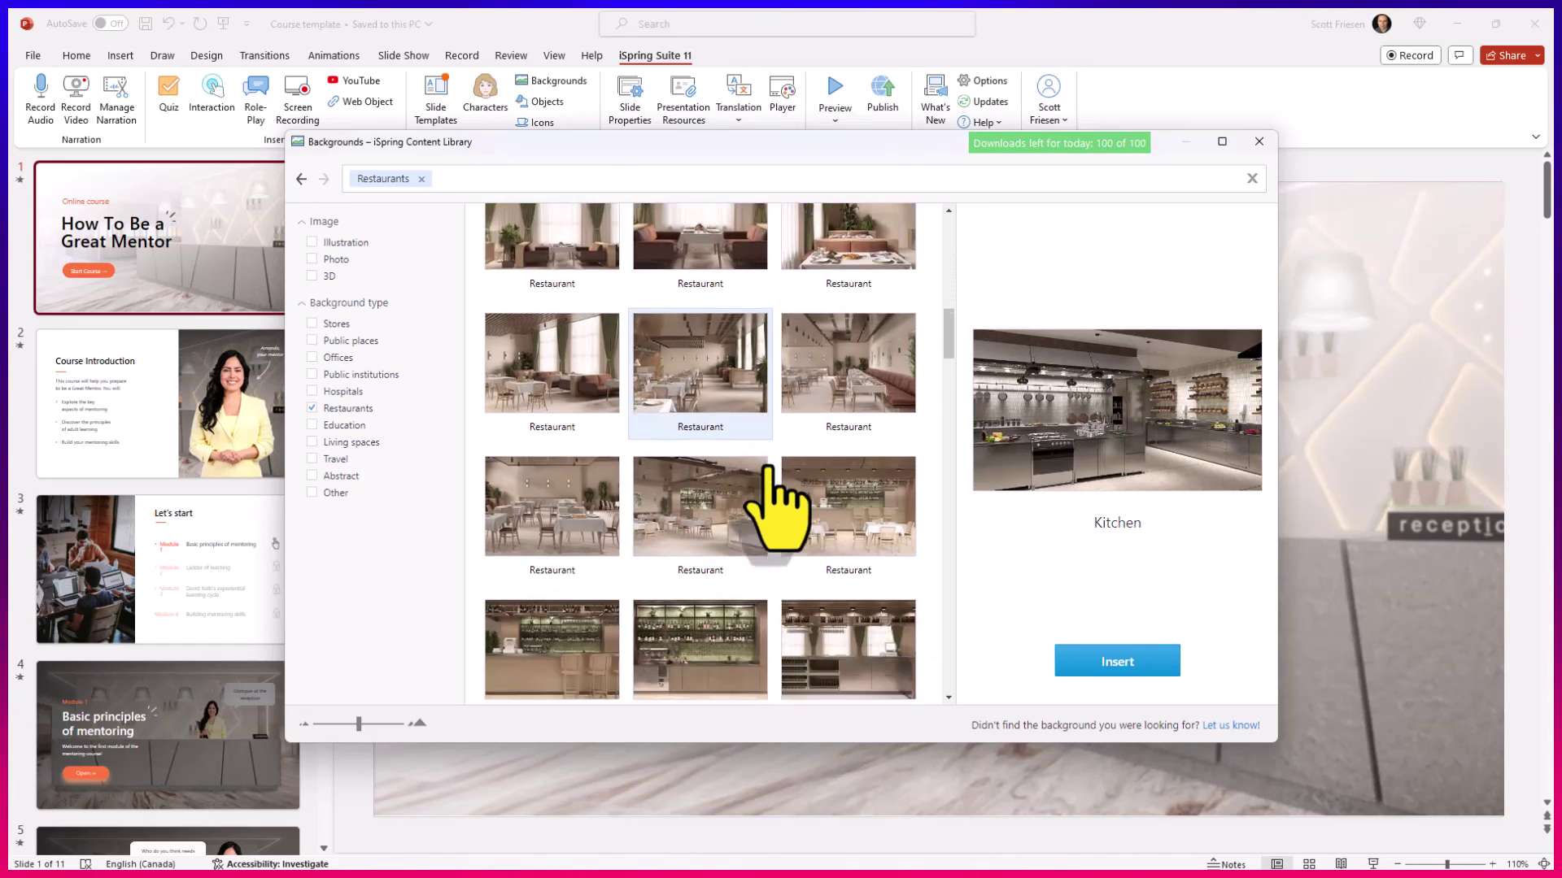
scroll(776, 512, "down", 2)
scroll(720, 500, "down", 8)
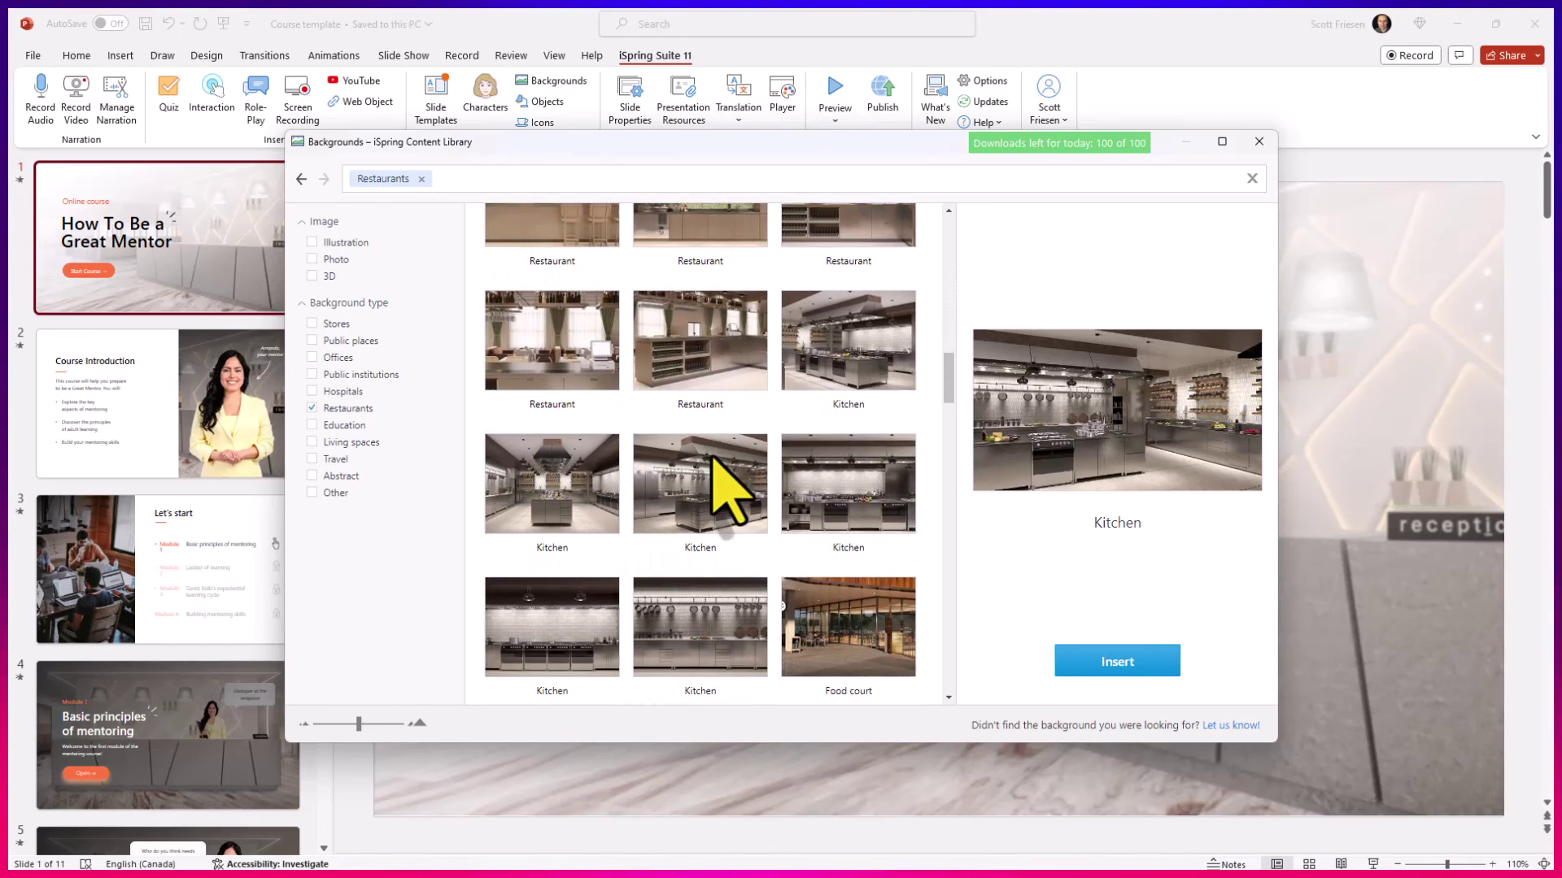
left_click(716, 313)
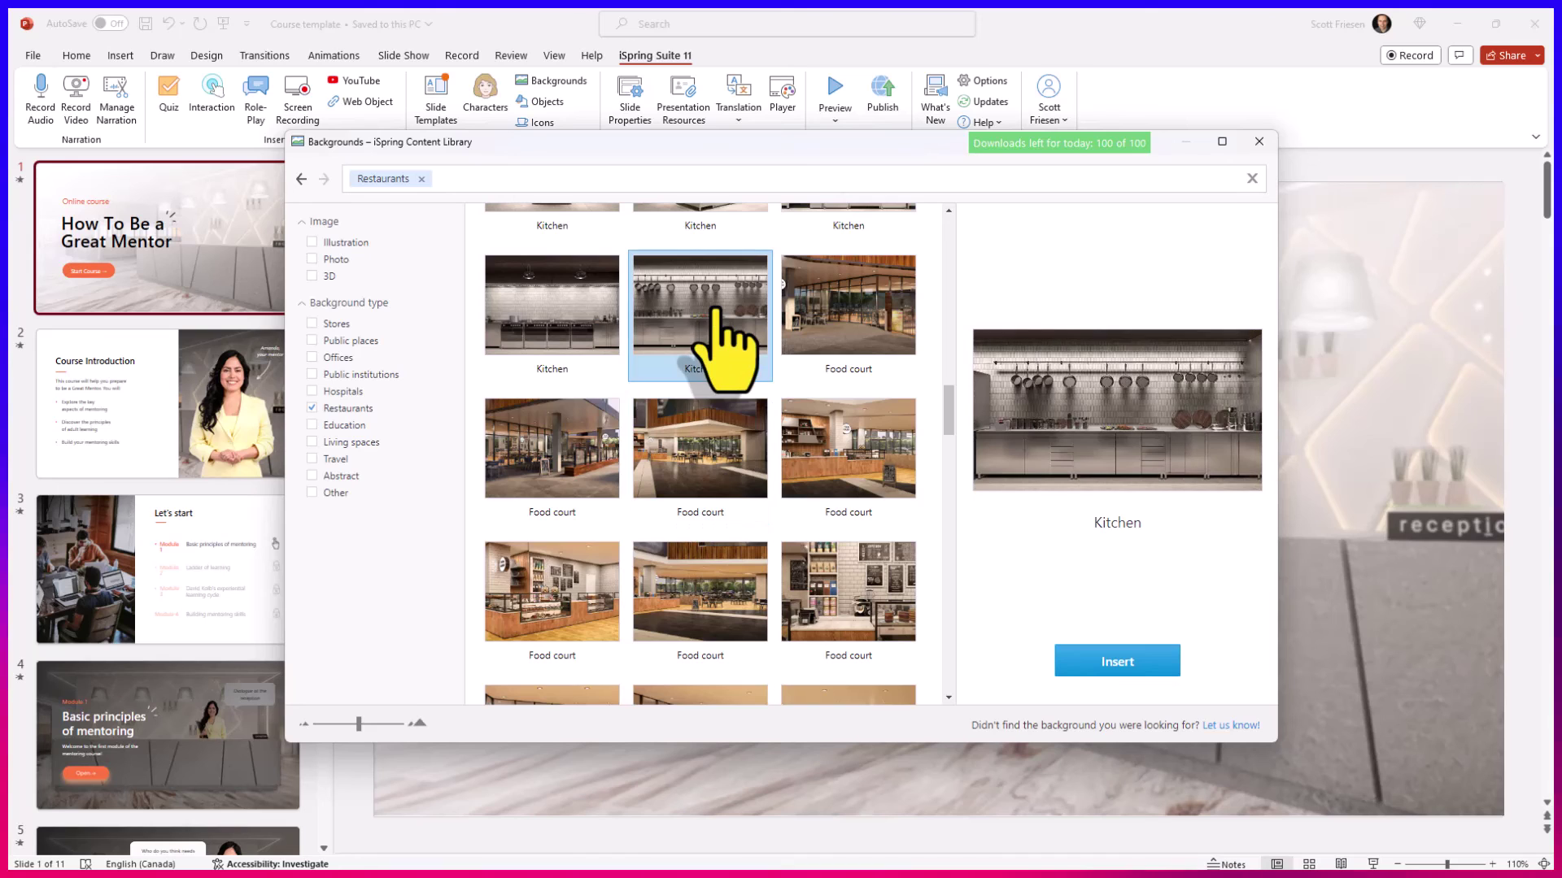